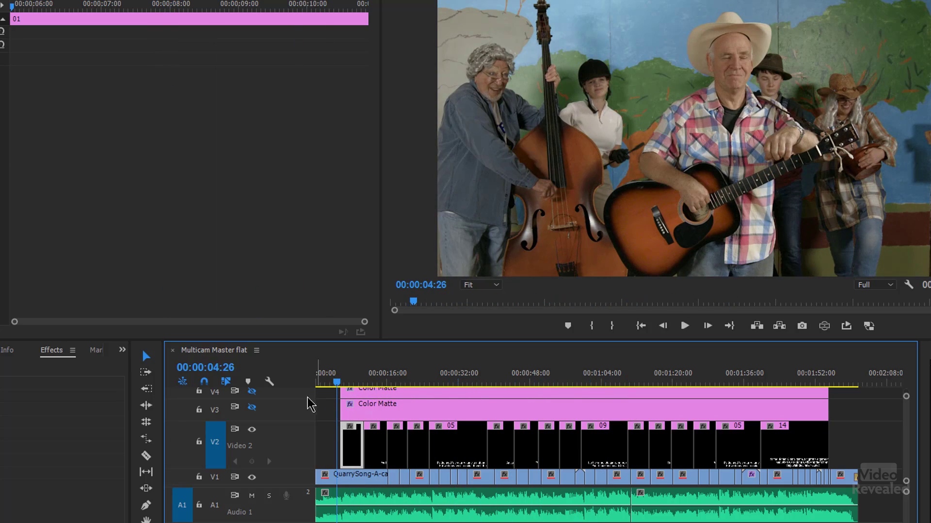
Step: Show the Quarry Song Karaoke project items and look through the new item types, including Title
scroll(298, 449, "up", 2)
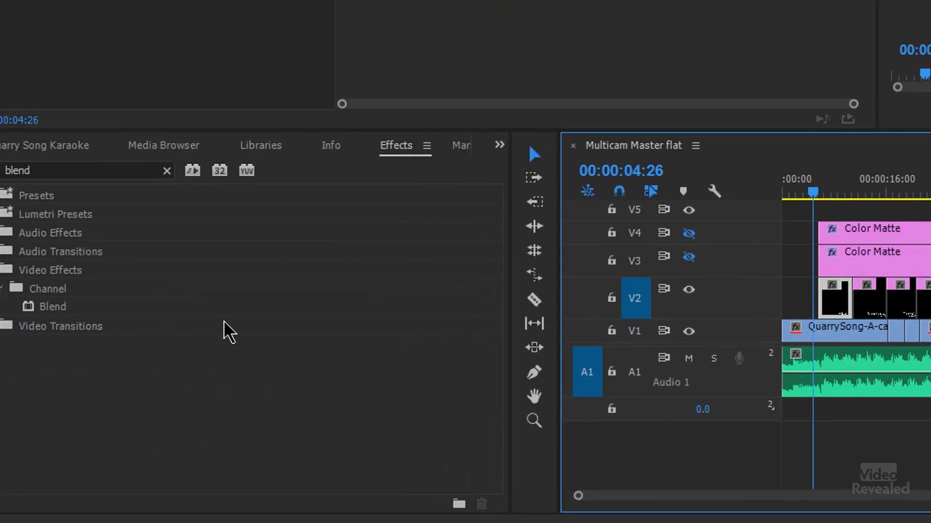
left_click(36, 155)
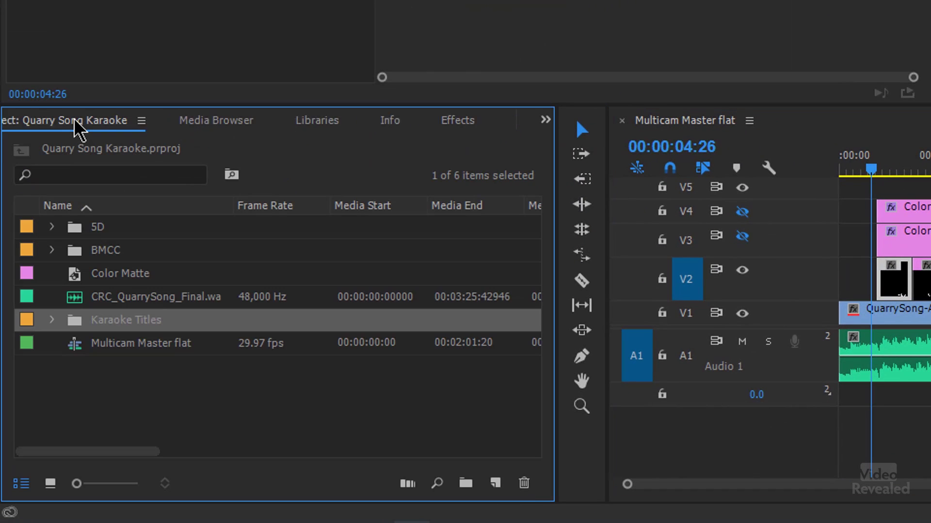
left_click(418, 439)
left_click(497, 486)
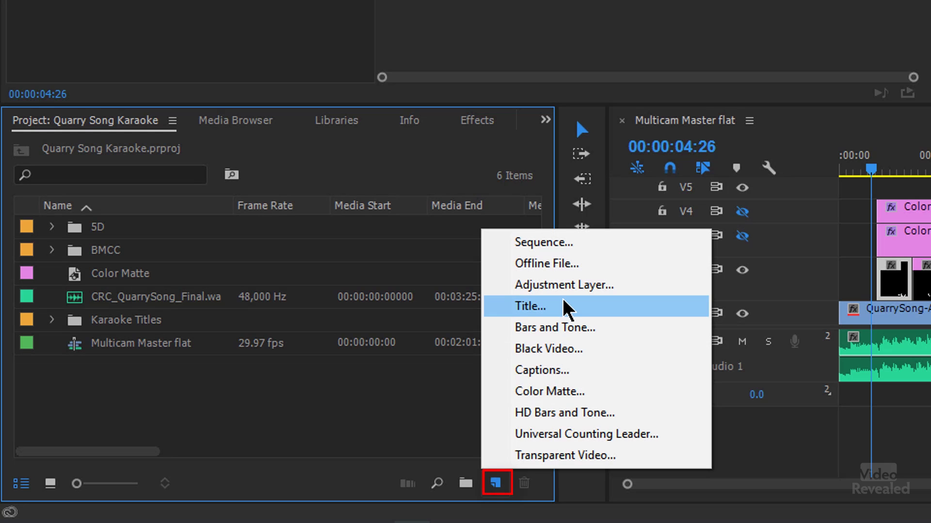
left_click(183, 384)
Step: Open the Karaoke Titles bin in an enlarged window and inspect title 01's lyric text in the title editor
double_click(77, 321)
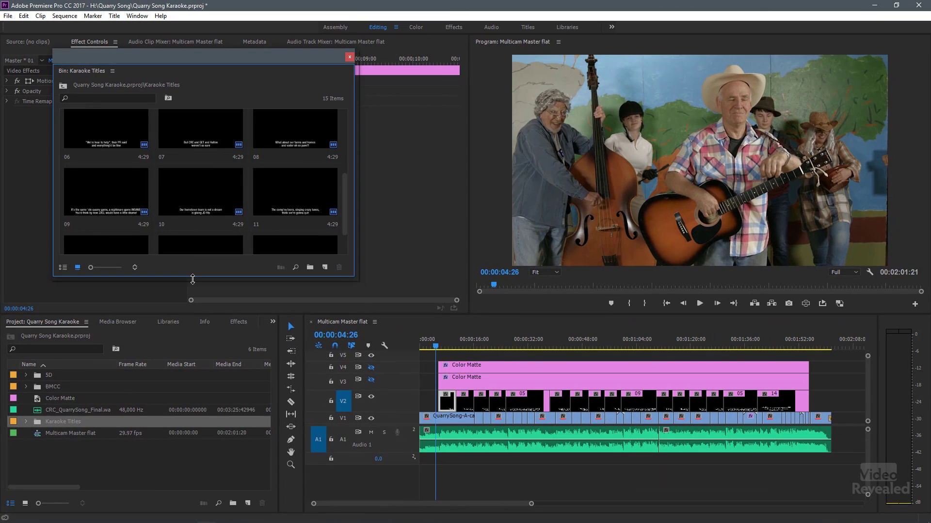
left_click_drag(193, 280, 191, 442)
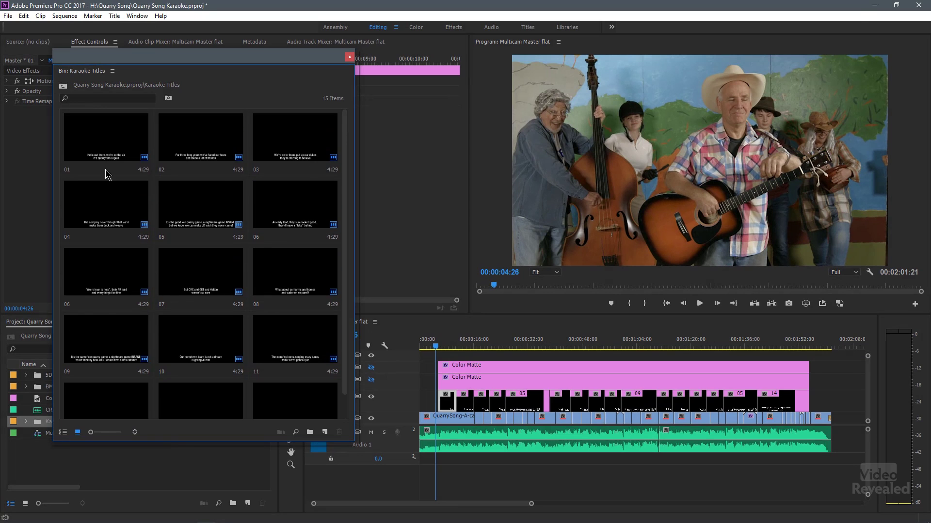
double_click(112, 145)
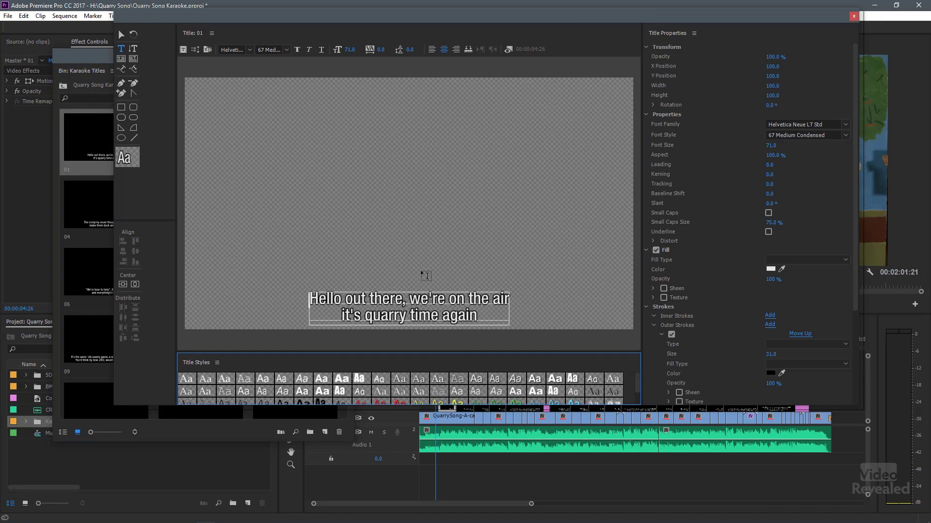
key("Escape")
left_click(543, 220)
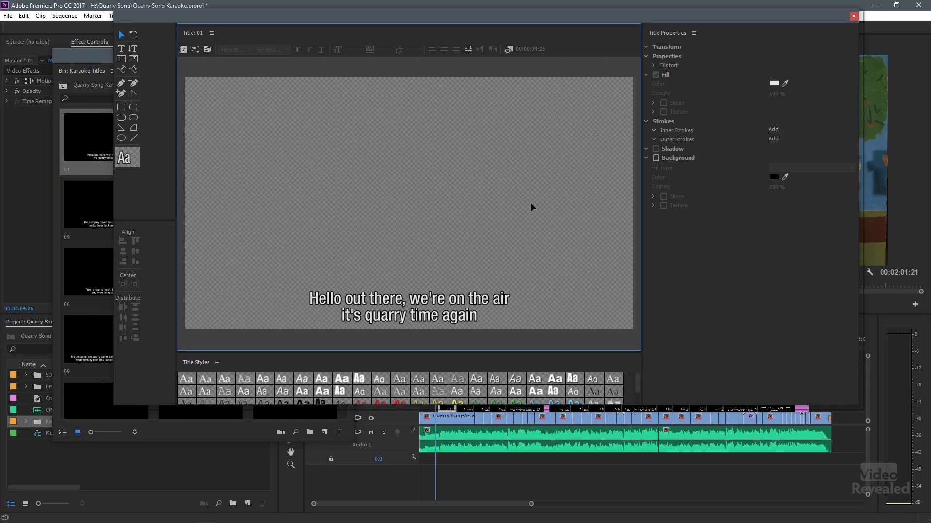
left_click(445, 298)
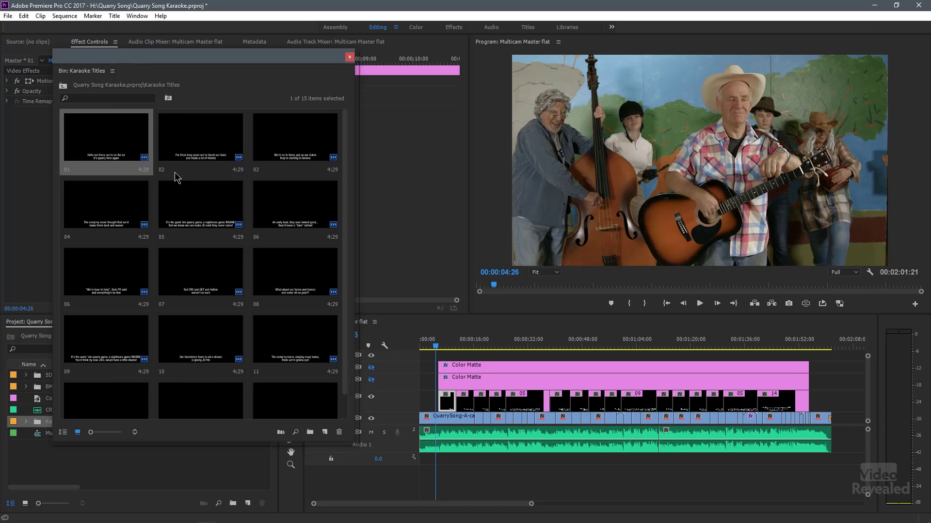
Step: Review the numbered lyric title thumbnails in the Karaoke Titles bin and close the bin window
scroll(170, 184, "down", 1)
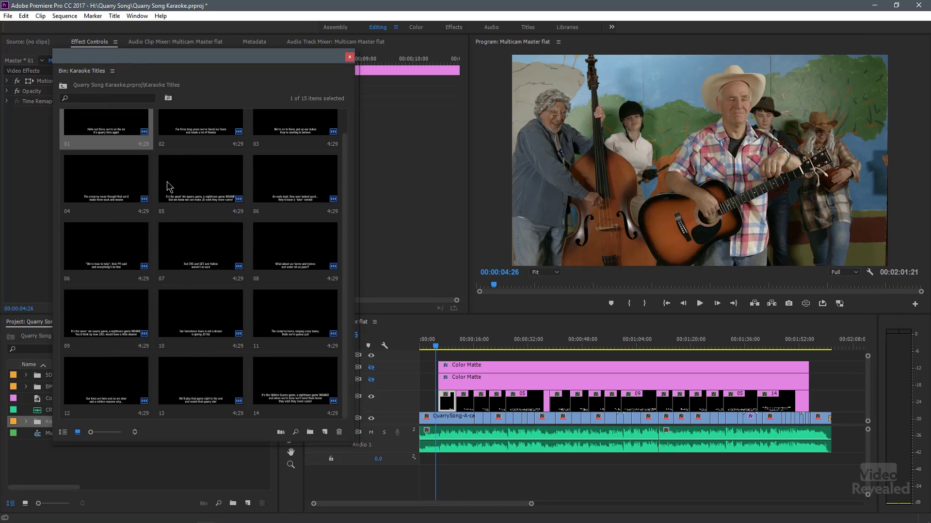
scroll(168, 187, "up", 1)
scroll(164, 331, "down", 1)
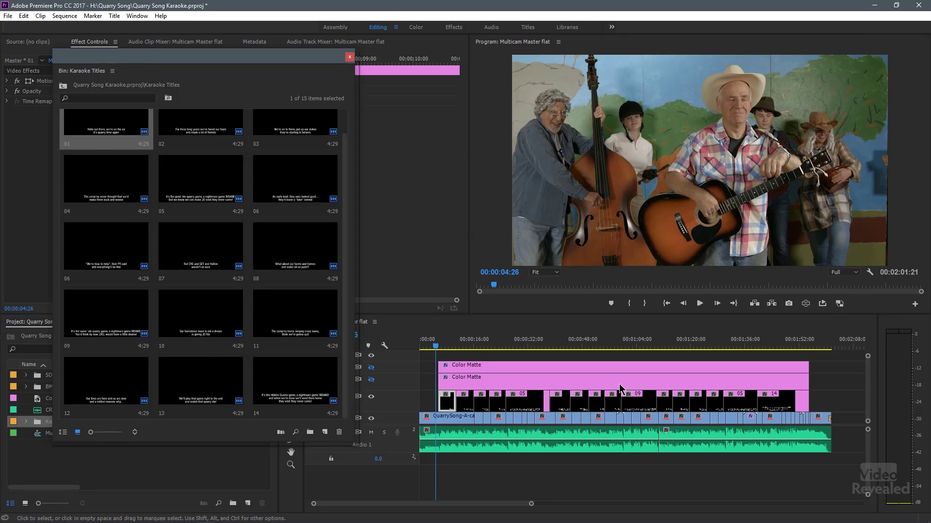
left_click(349, 58)
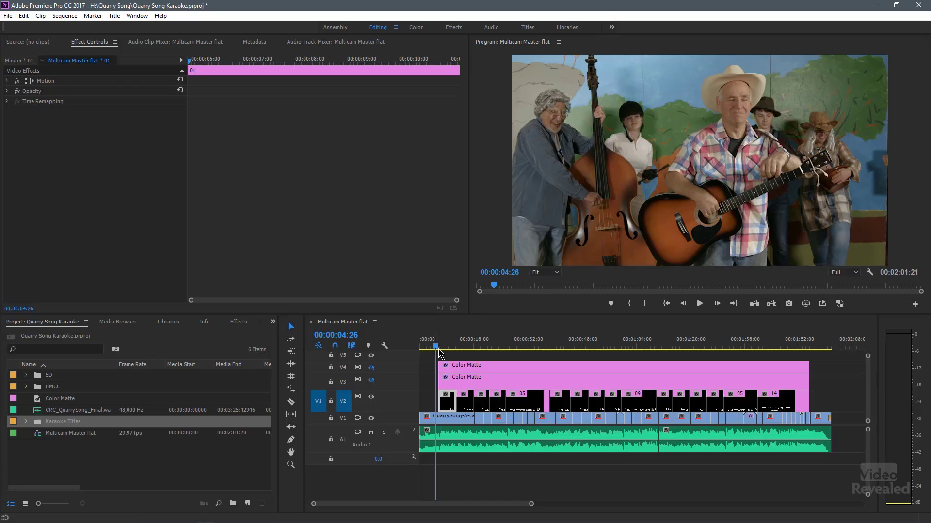
Step: Play the opening of the Multicam Master flat sequence to check titles 01 and 02 against the singing
left_click(436, 347)
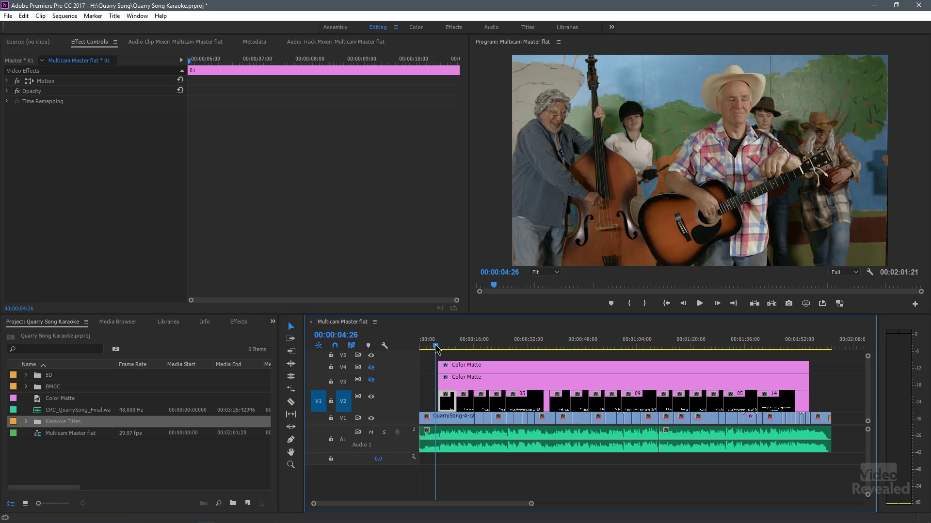
key("=")
key("=")
key("=")
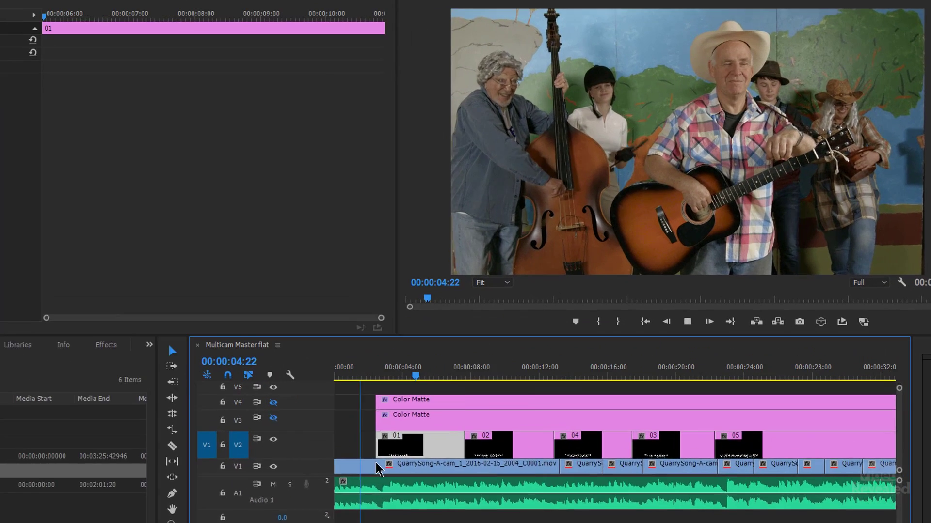
key("space")
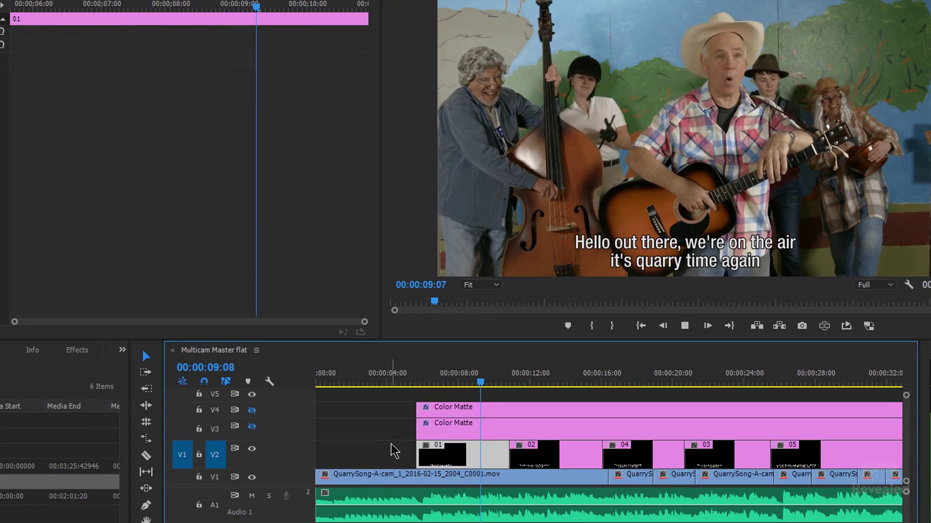
key("space")
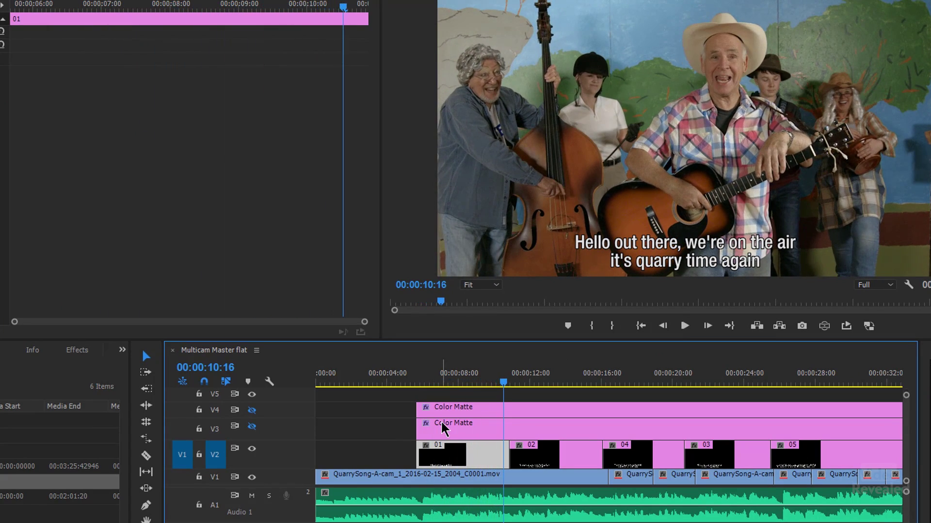
key("space")
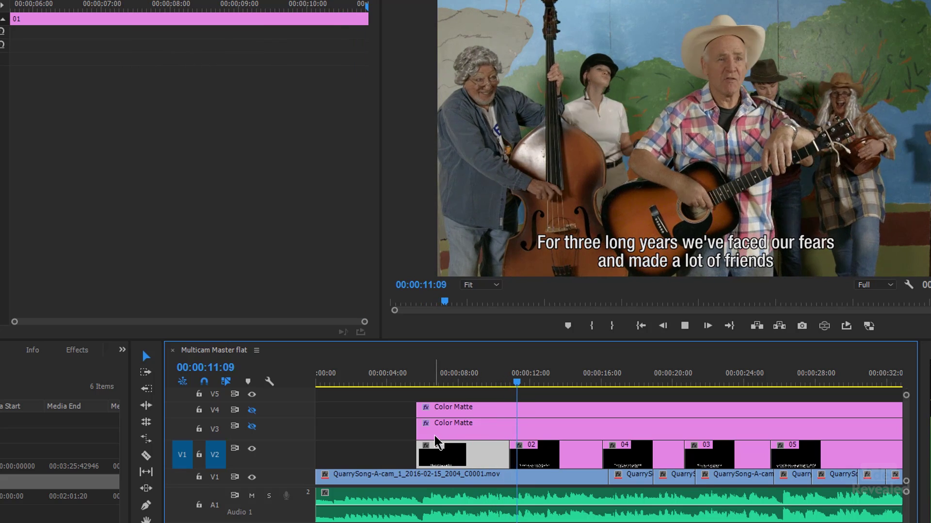
key("space")
Step: Replay the change from title 01 to title 02 to check its timing against the vocals
left_click(503, 377)
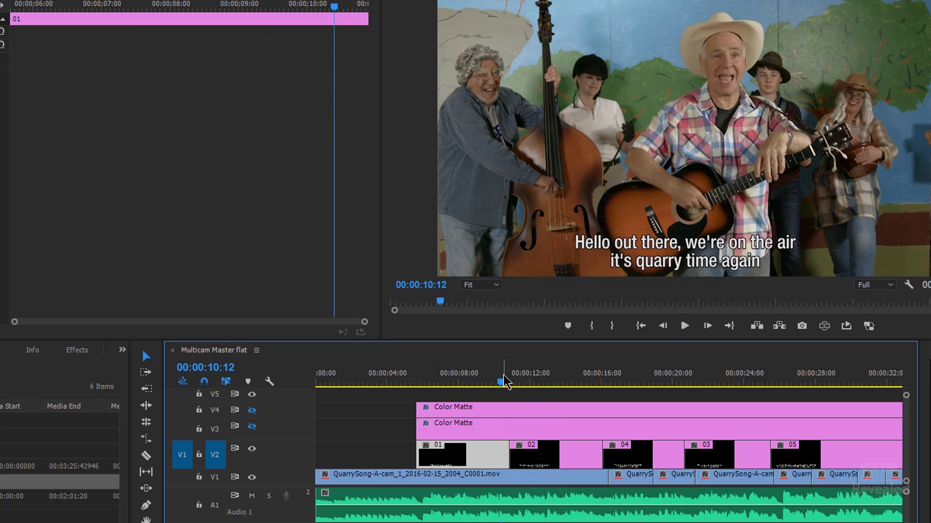
key("space")
key("space")
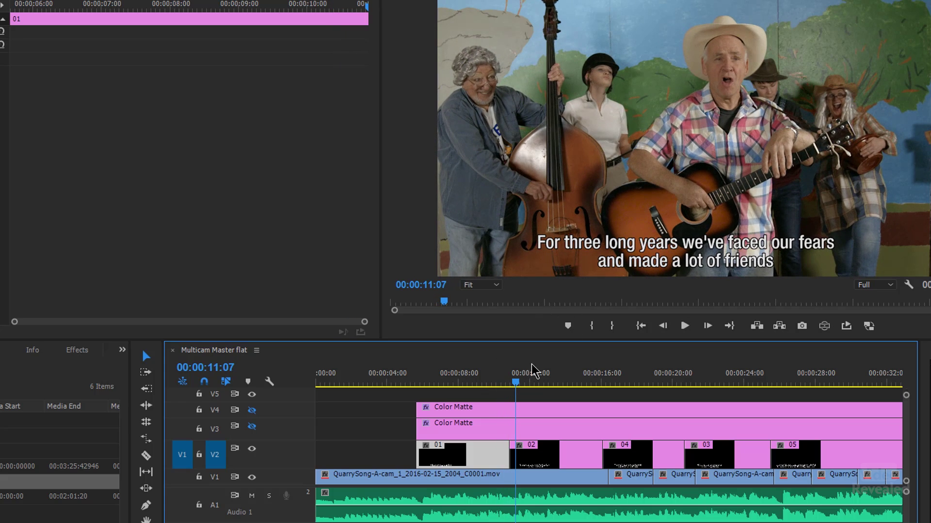
left_click_drag(516, 381, 510, 382)
key("space")
key("space")
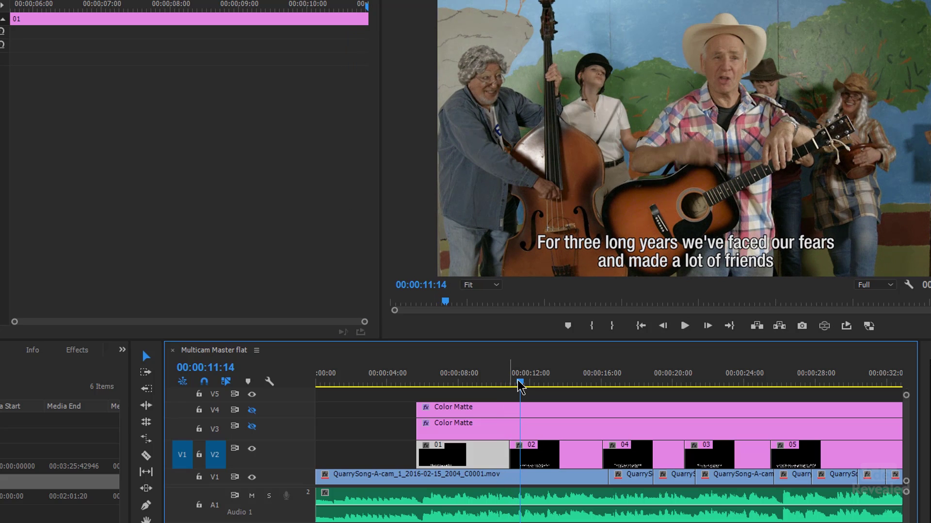
Step: Make tracks V3 and V4 visible, play the lyrics with their color highlighting, and park the playhead at 00:00:08:22
left_click(515, 383)
left_click(252, 426)
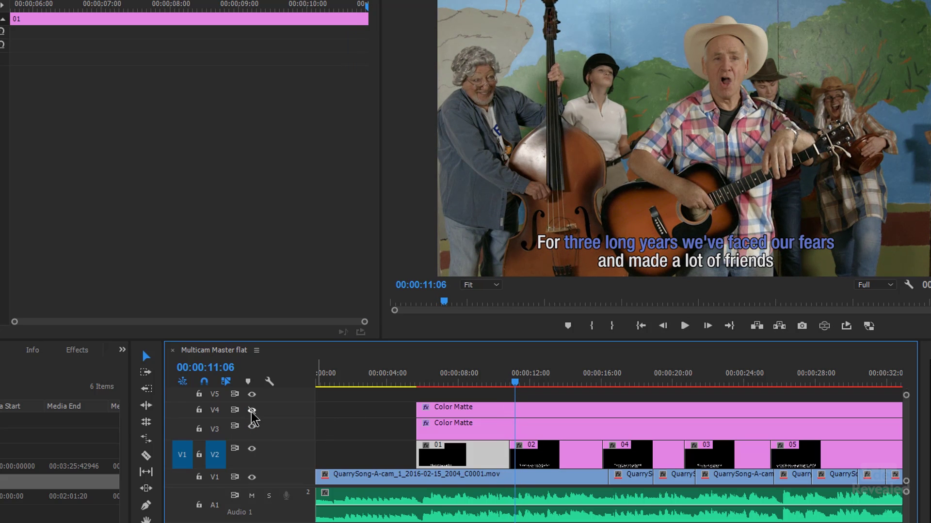
left_click(251, 410)
key("j")
key("l")
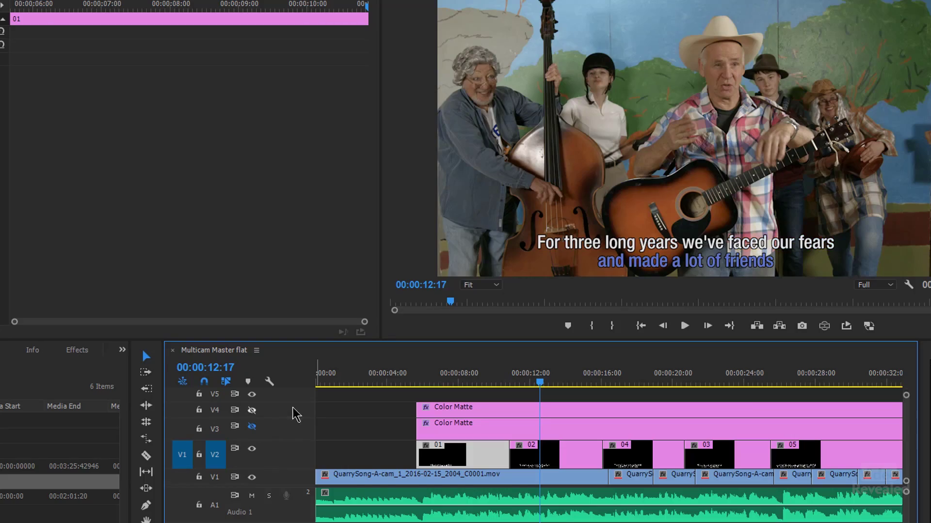
left_click_drag(477, 383, 471, 383)
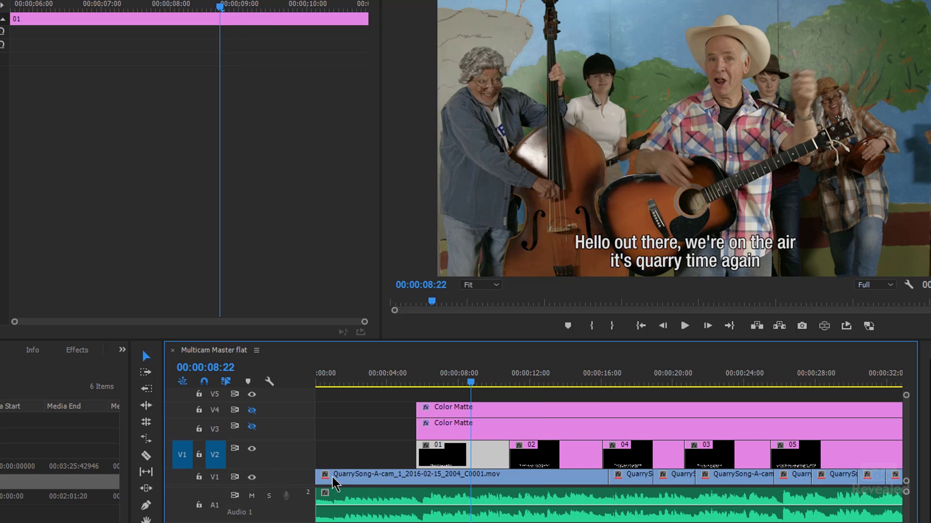
Step: Reduce the height of the V2 title track and select the color matte clip on track V3
double_click(301, 482)
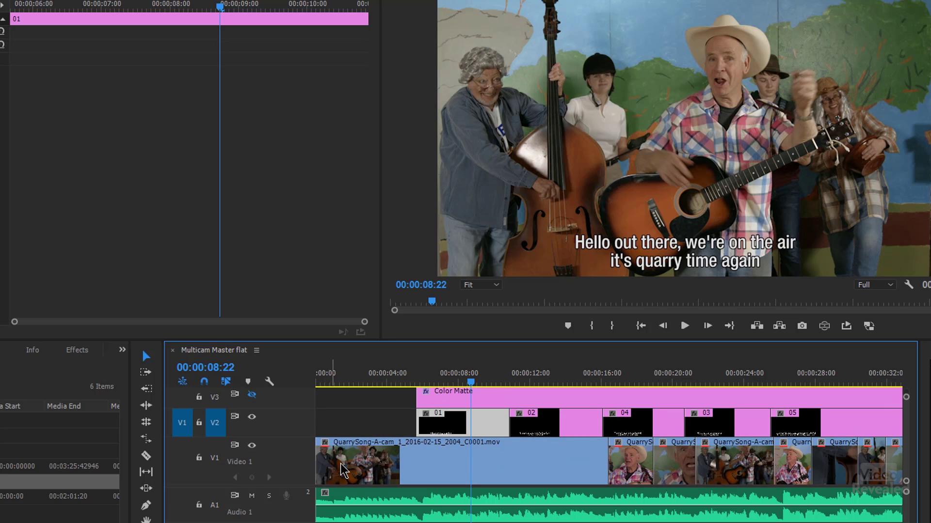
double_click(278, 468)
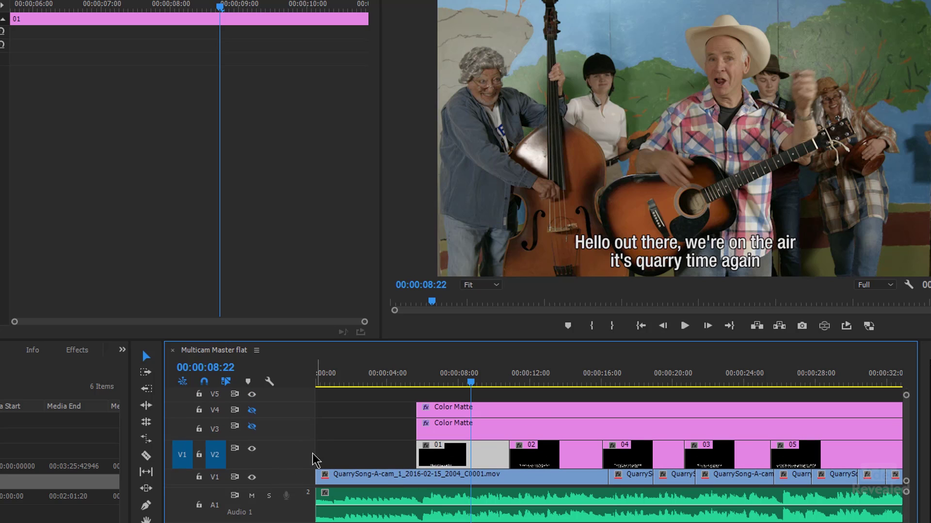
double_click(285, 461)
left_click_drag(284, 460, 289, 468)
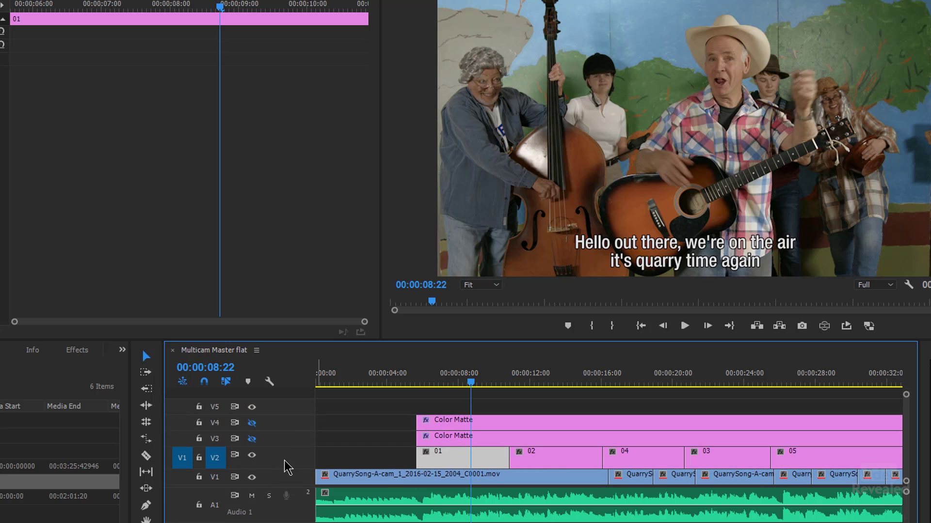
left_click(444, 438)
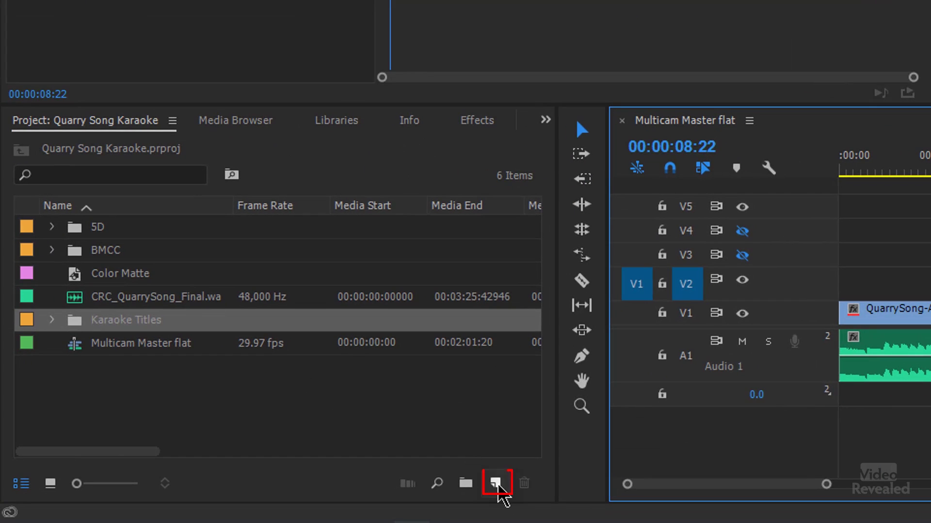
left_click(495, 483)
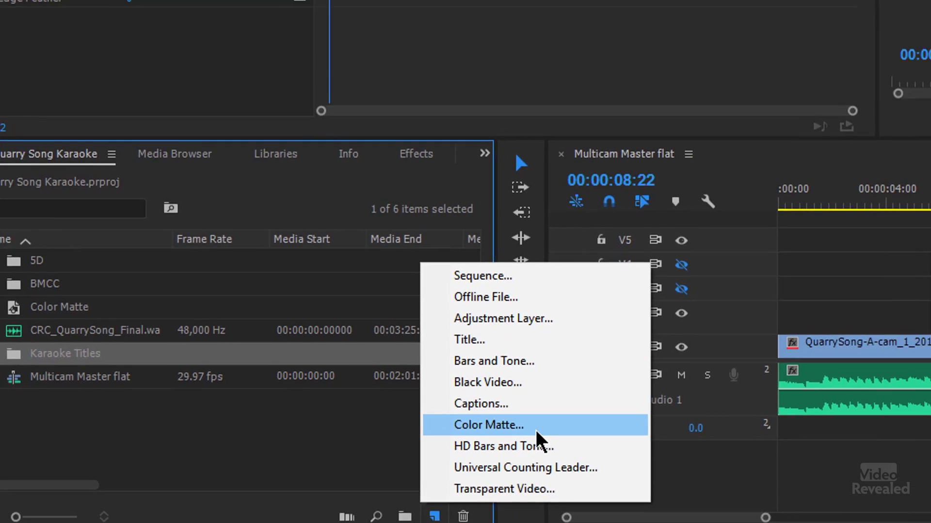
left_click(536, 431)
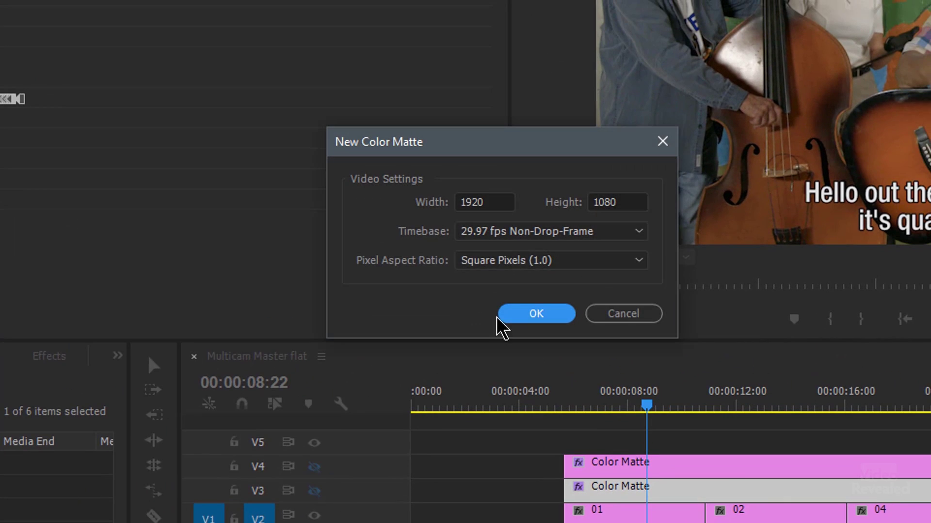
left_click(530, 323)
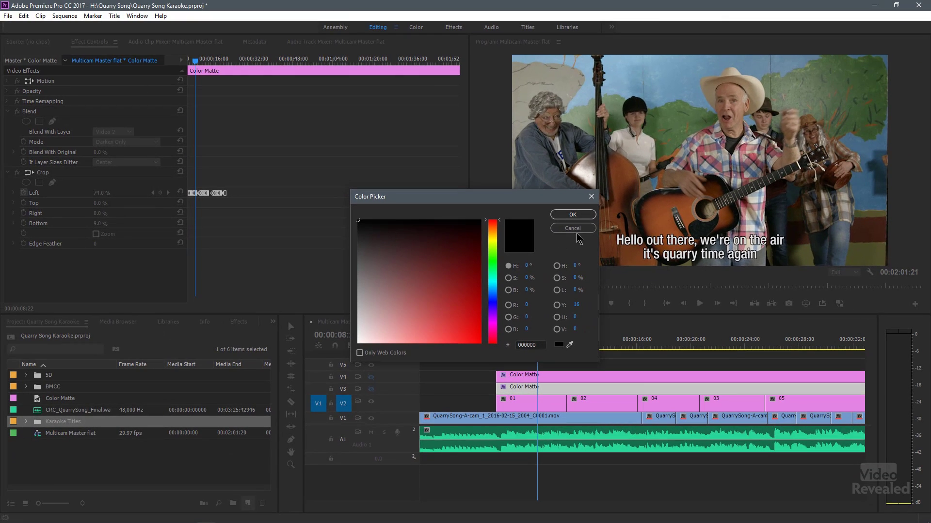
left_click(573, 228)
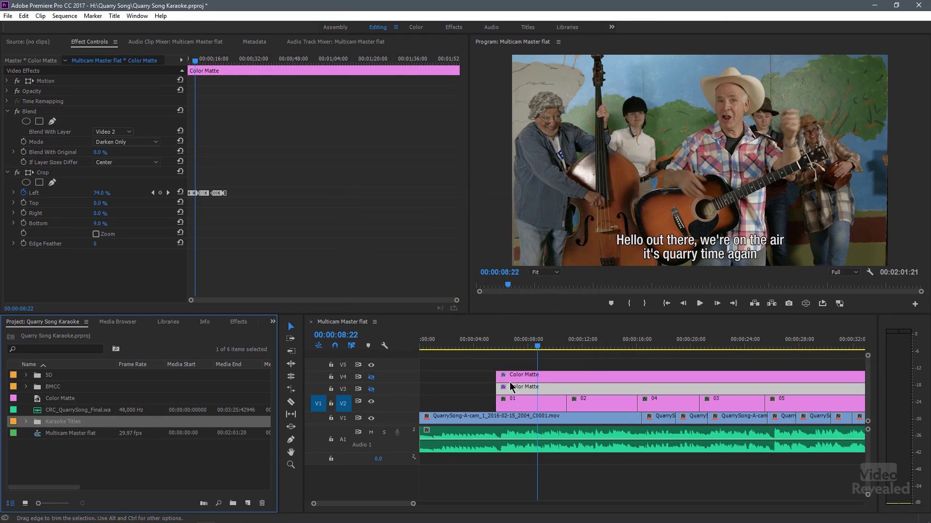
Step: Inspect the color of the V3 color matte in the Color Picker without changing it
double_click(527, 391)
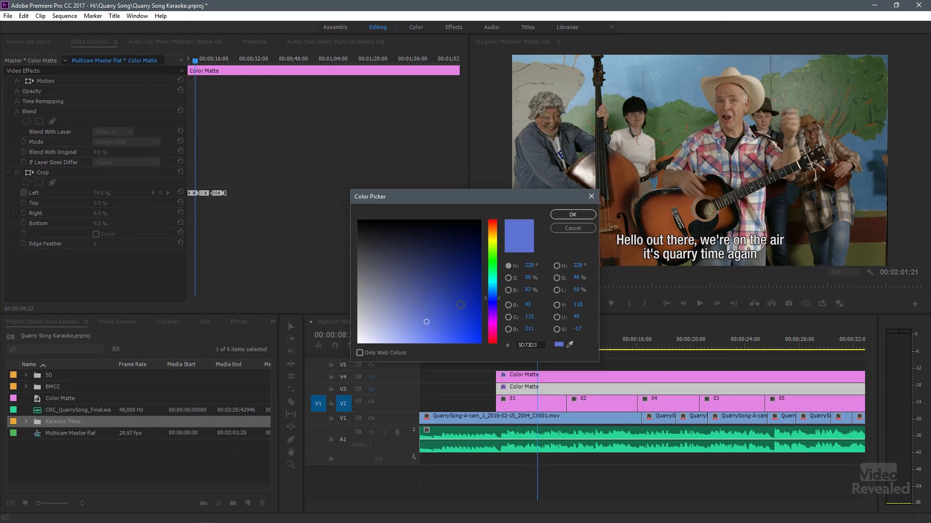
left_click(573, 228)
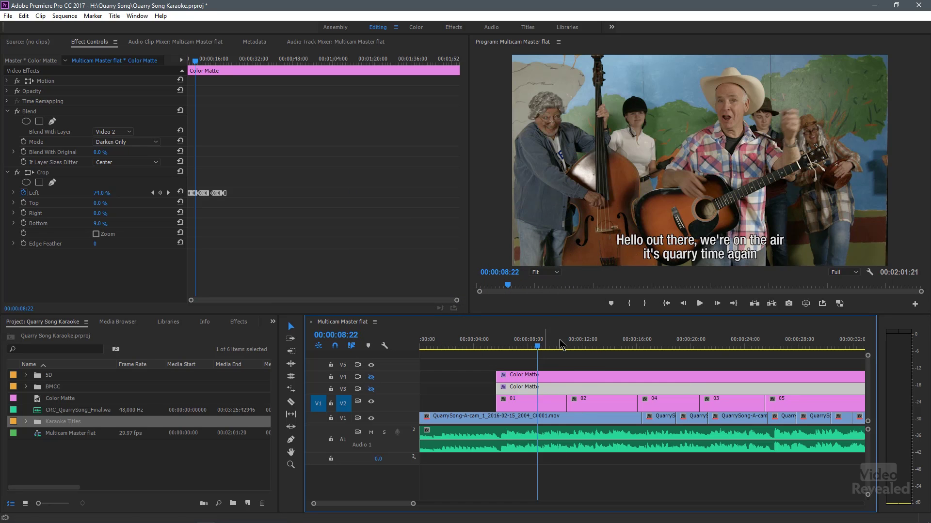
Step: Play the sequence on to 00:00:12:23 and fit the whole sequence in the timeline
key("space")
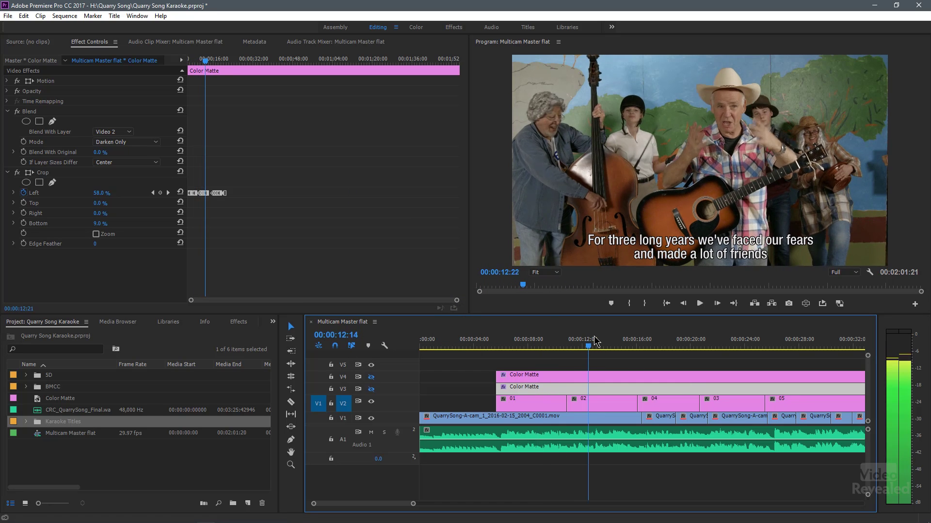
key("space")
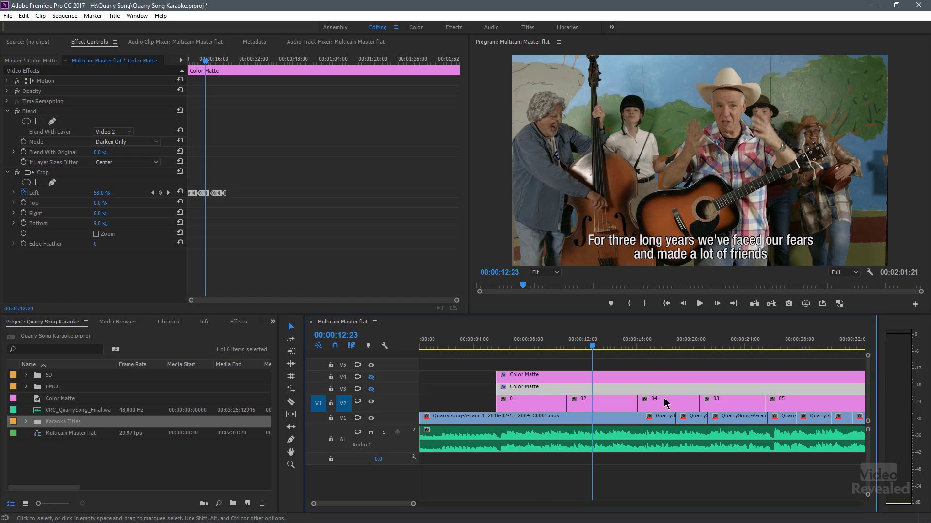
key("backslash")
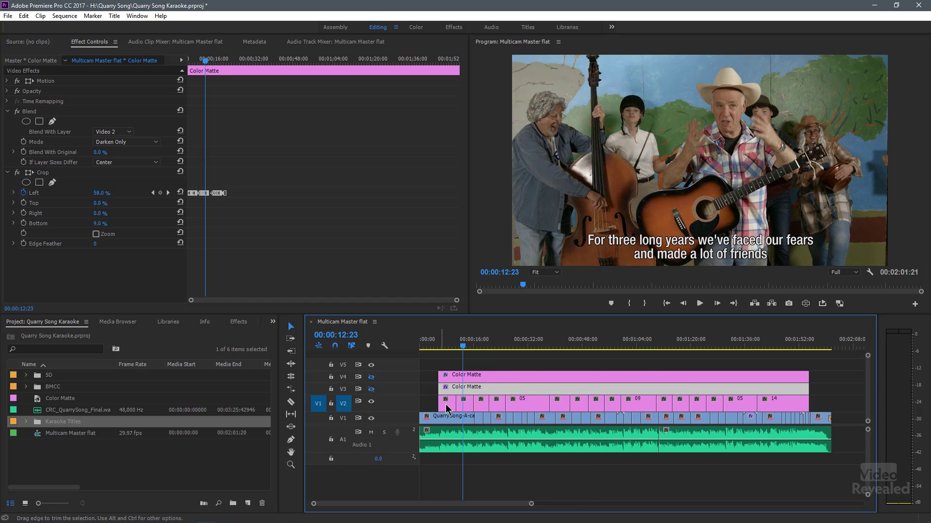
Step: Park the playhead at 00:00:07:13, make track V3 visible, and turn off the color matte's Crop and Blend effects
left_click(446, 345)
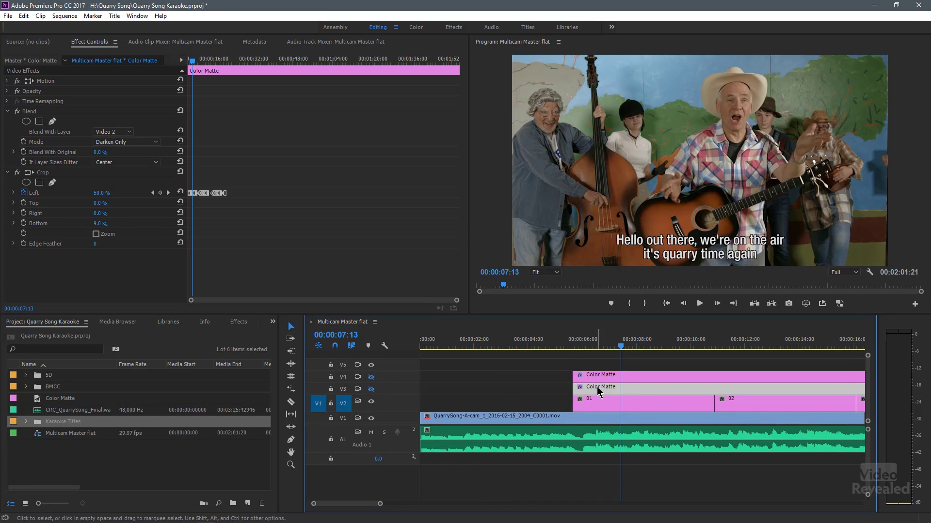
left_click(372, 389)
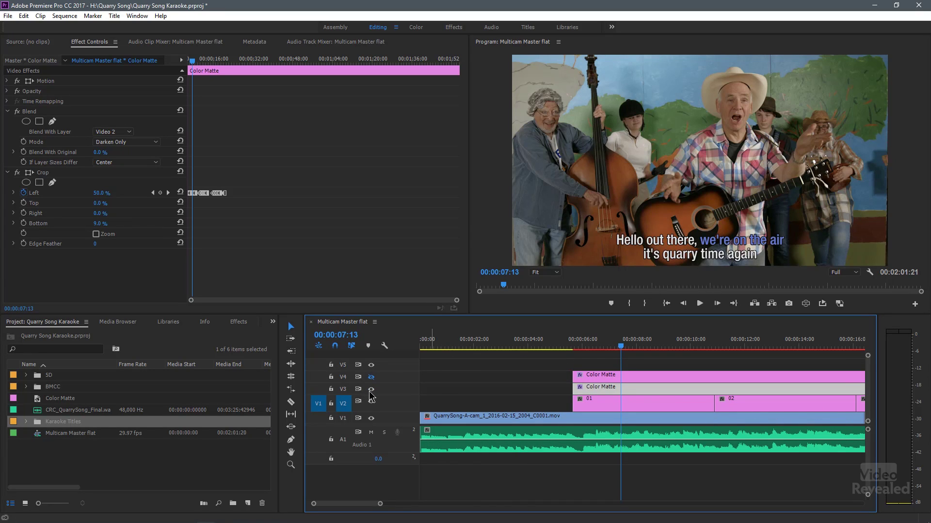
left_click(17, 173)
left_click(17, 112)
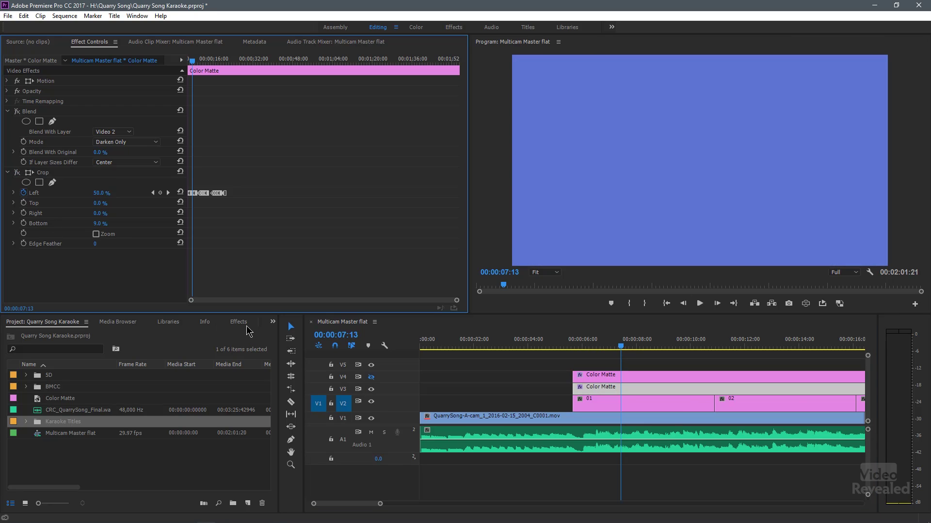
left_click(370, 390)
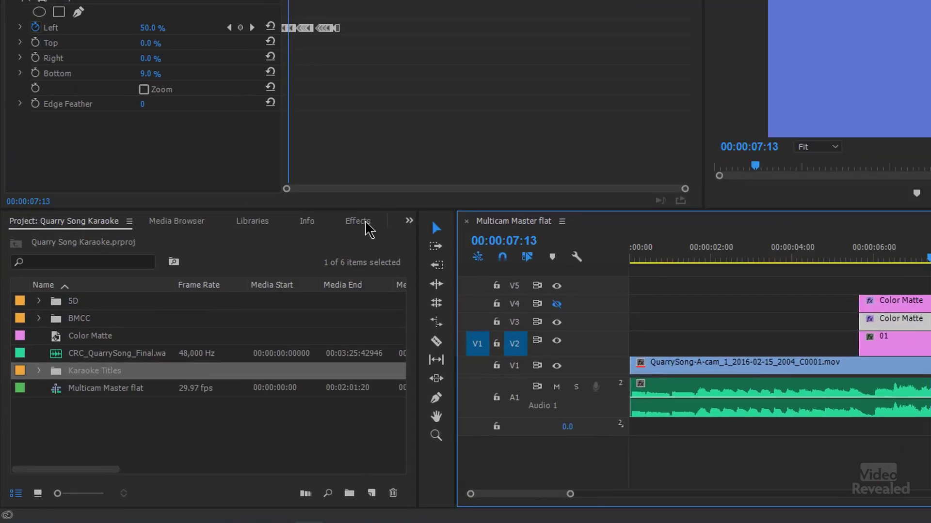
Step: Find the Blend effect among the Channel video effects and select it there
left_click(238, 321)
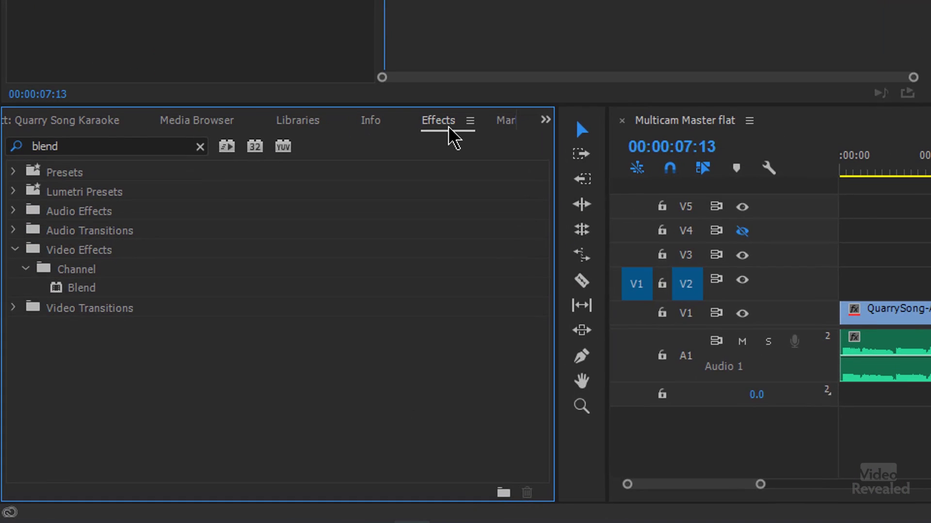
left_click(73, 144)
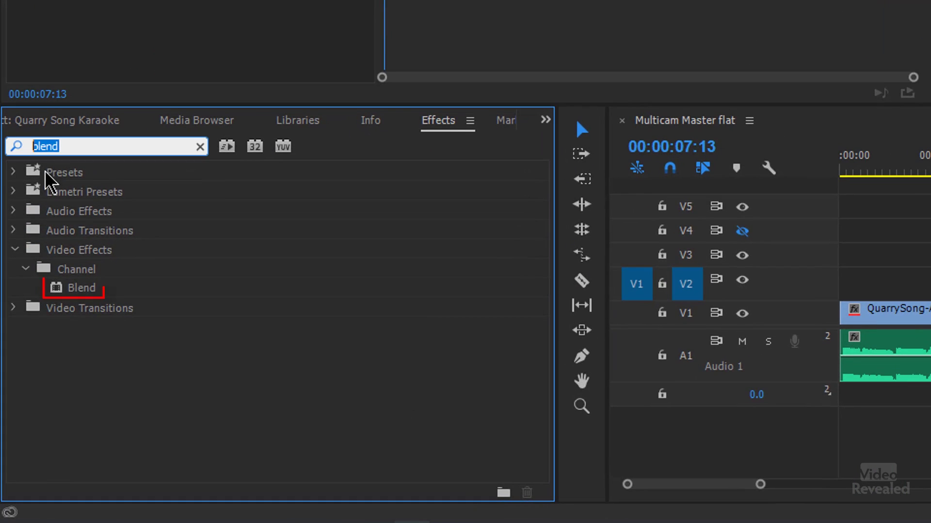
left_click(68, 302)
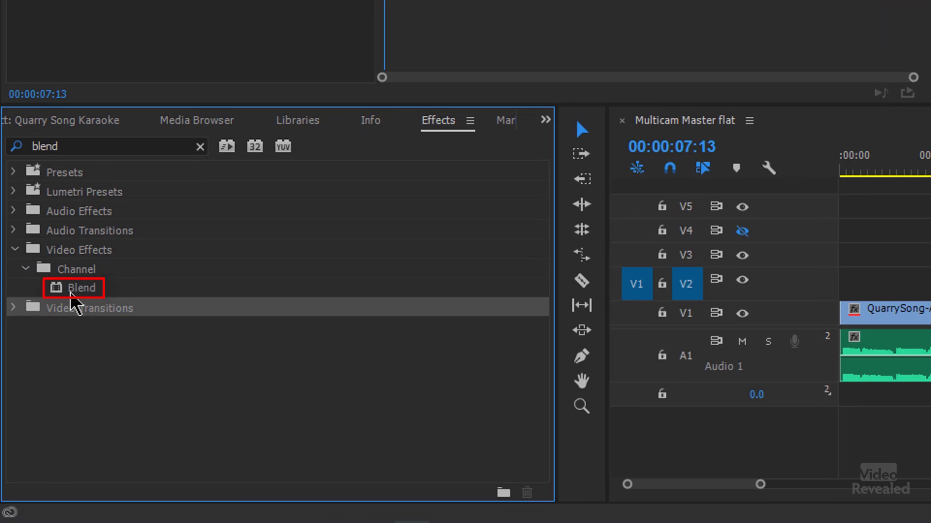
left_click(70, 292)
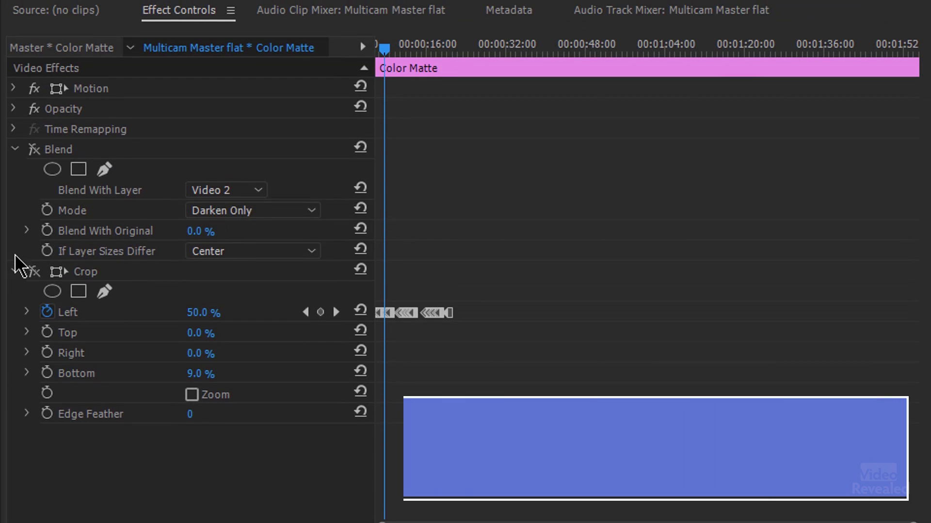
Step: Collapse the Crop settings, turn the Blend effect back on, and keep Video 2 as its Blend With Layer
left_click(22, 272)
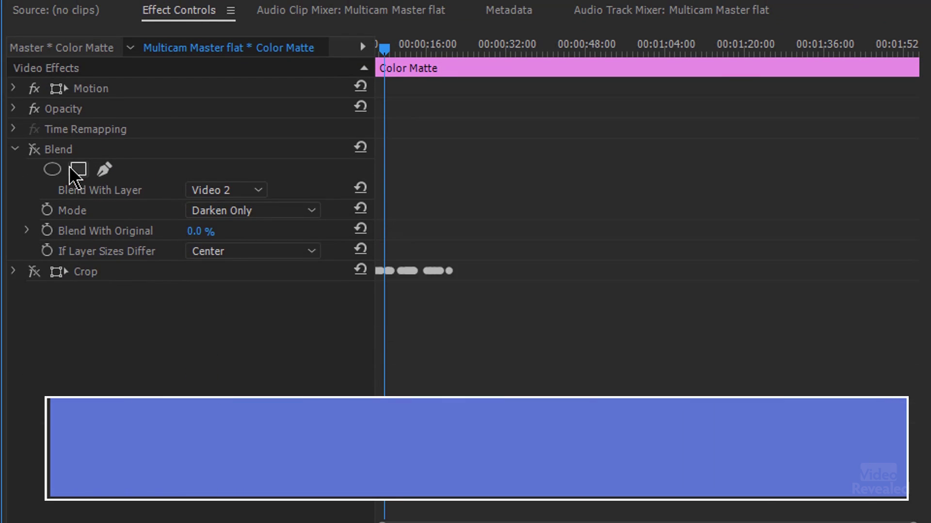
left_click(43, 152)
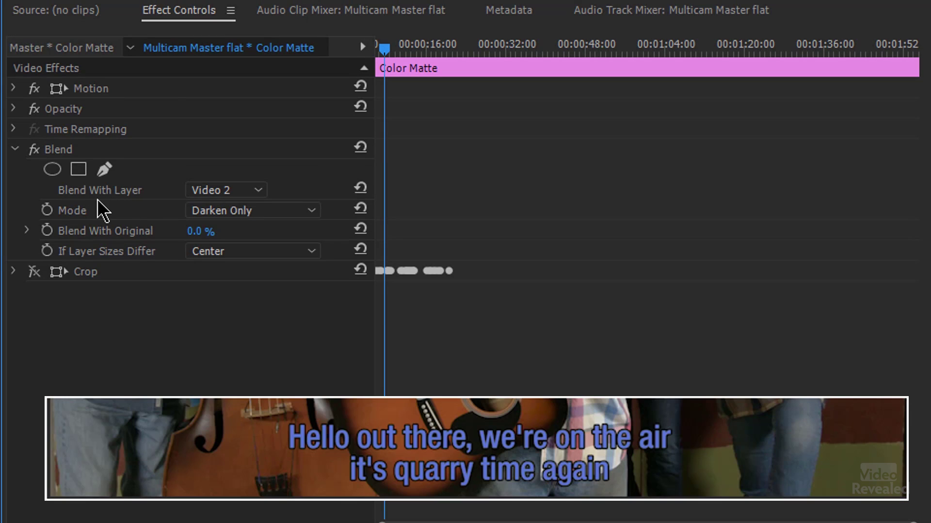
left_click(232, 191)
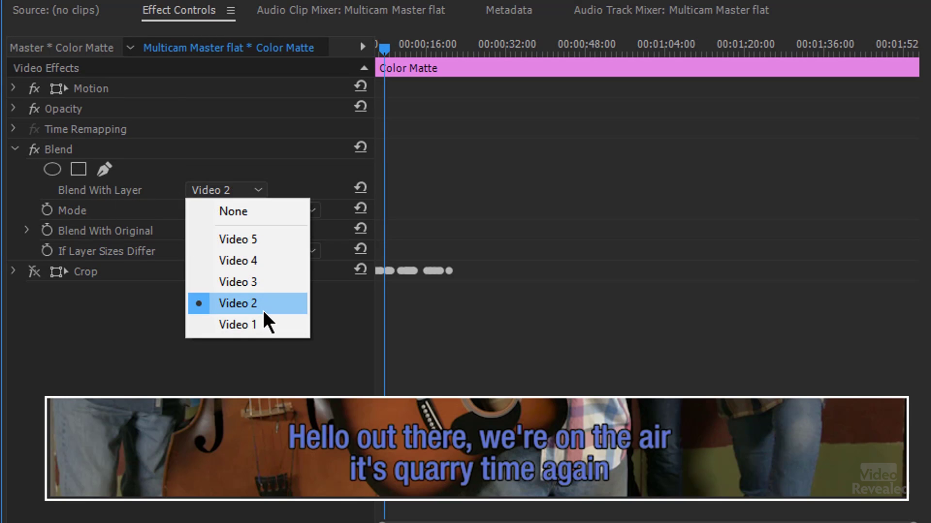
left_click(295, 379)
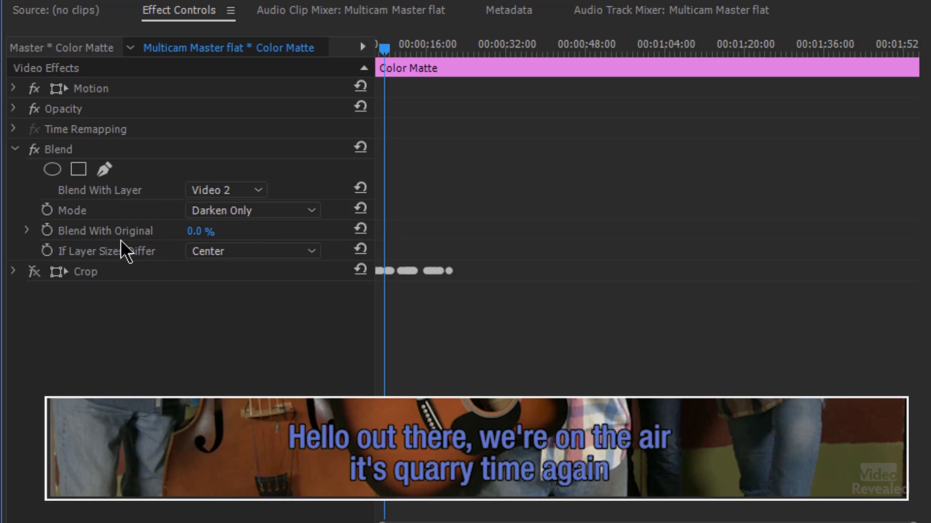
Step: Try Blend With Original at 100% and back at 0%, and compare the Crossfade and Tint Only modes before returning to Darken Only
left_click_drag(196, 237, 225, 284)
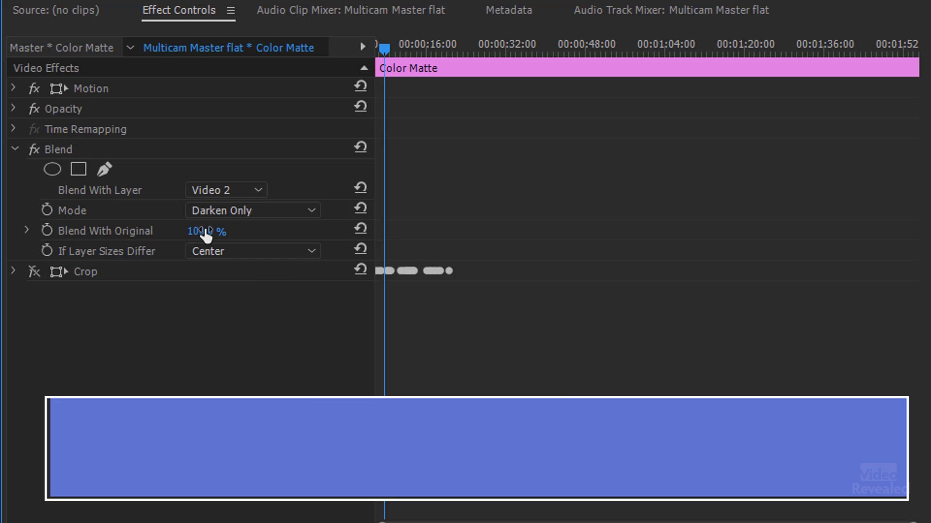
left_click_drag(206, 235, 211, 235)
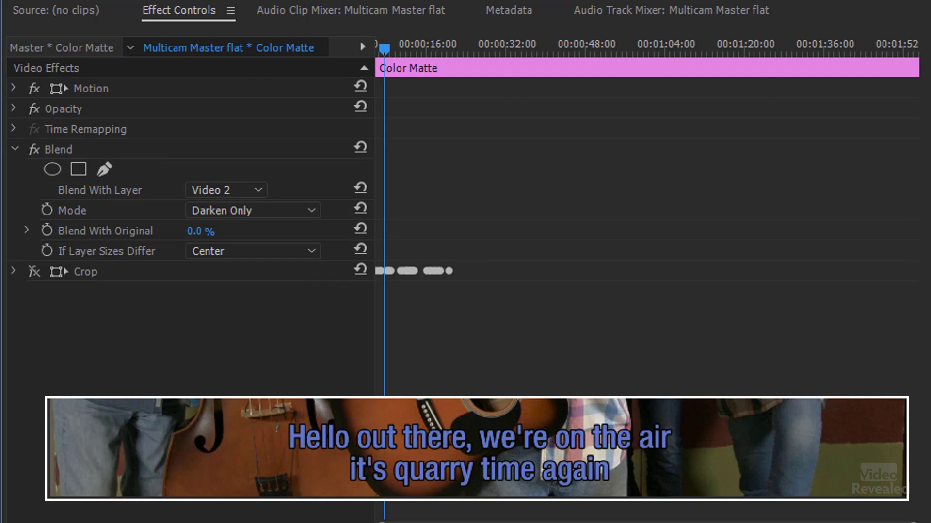
left_click(290, 212)
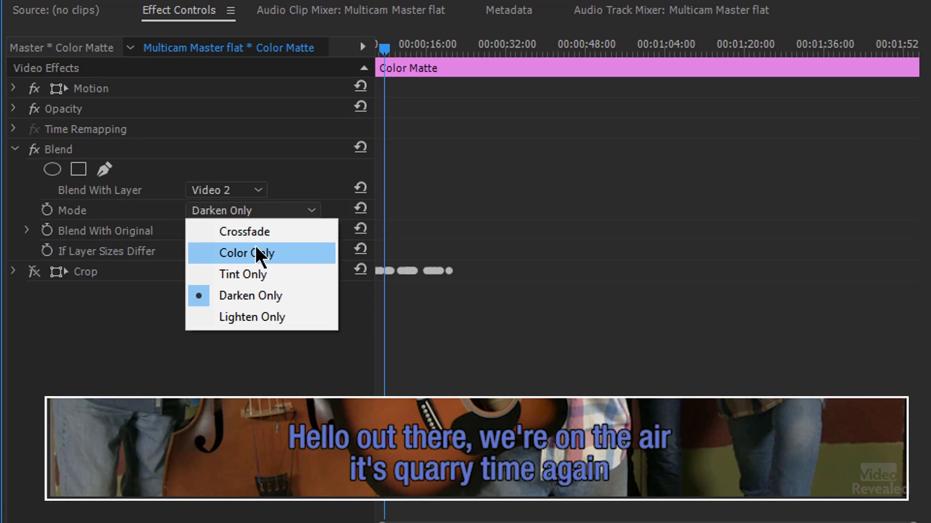
left_click(264, 233)
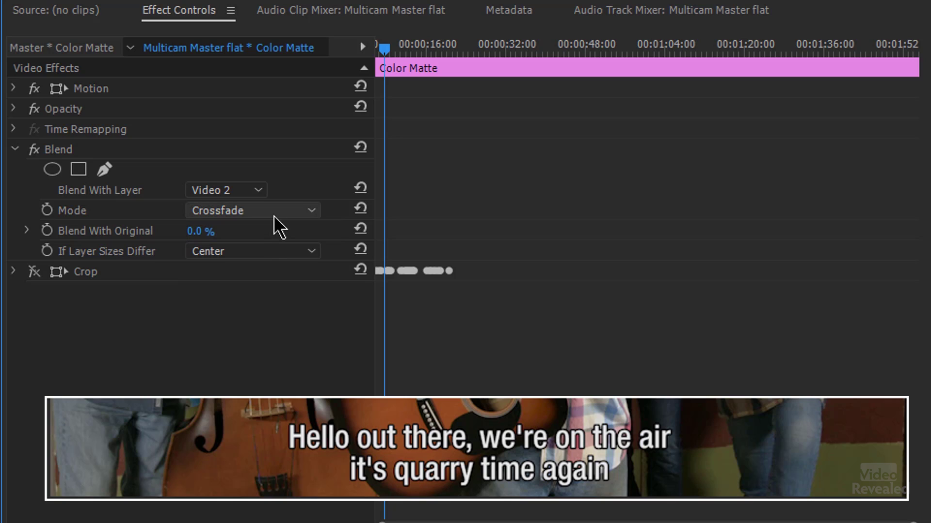
scroll(274, 214, "down", 1)
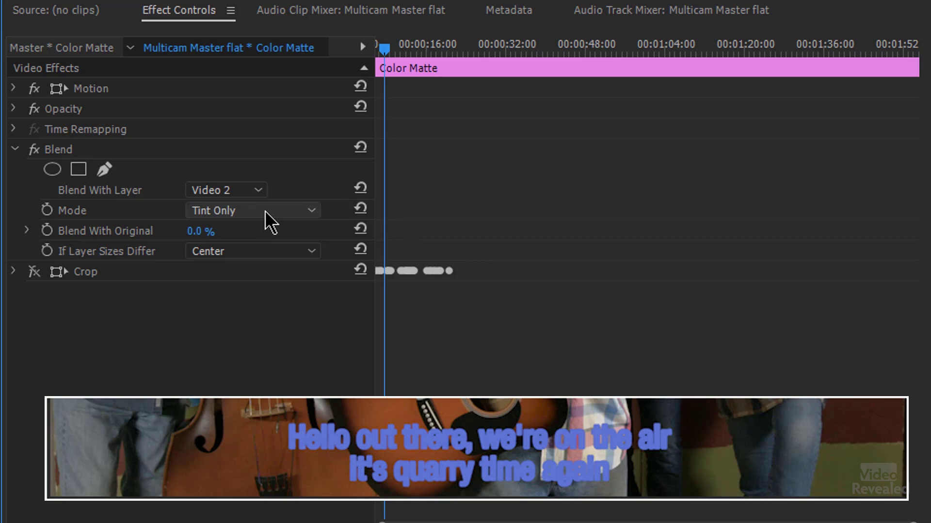
scroll(268, 213, "down", 1)
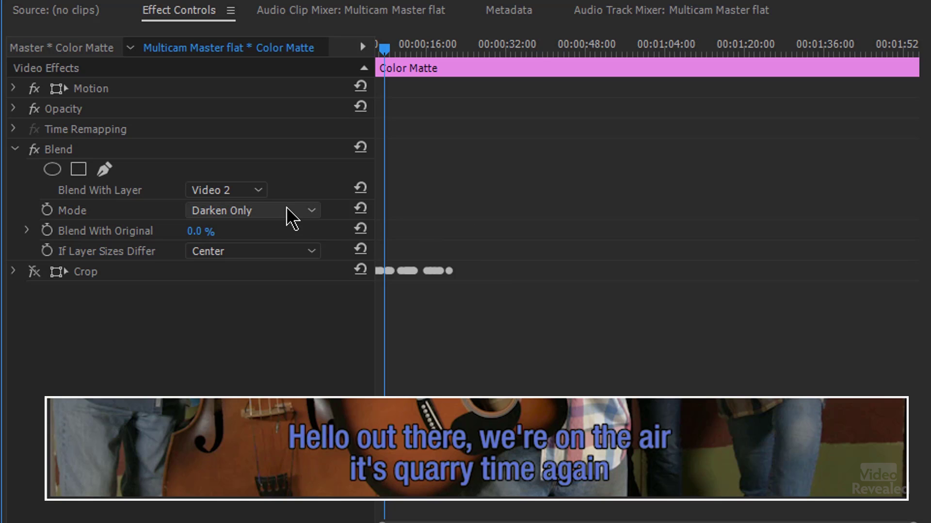
scroll(279, 216, "down", 1)
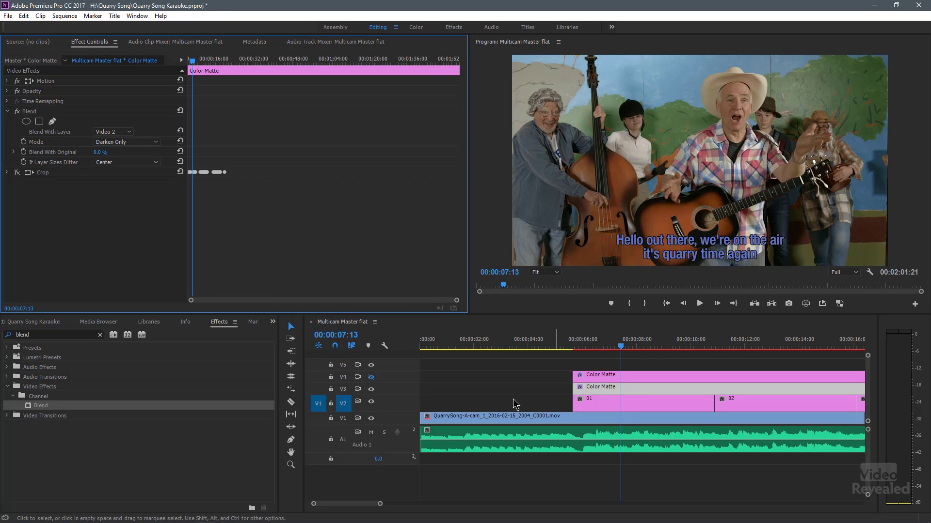
Step: Hide and show track V3 again to compare the lyrics, and search the effects for crop
left_click(370, 389)
left_click(371, 390)
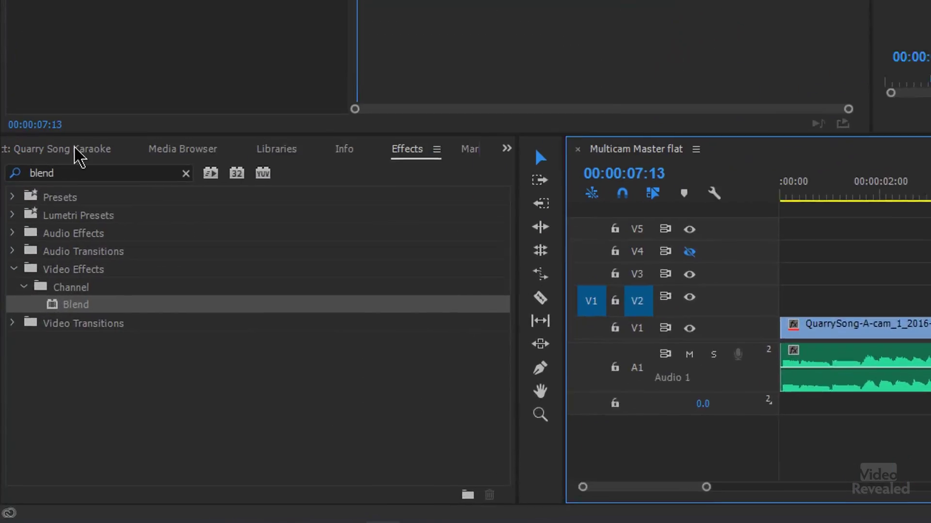
left_click_drag(86, 174, 2, 173)
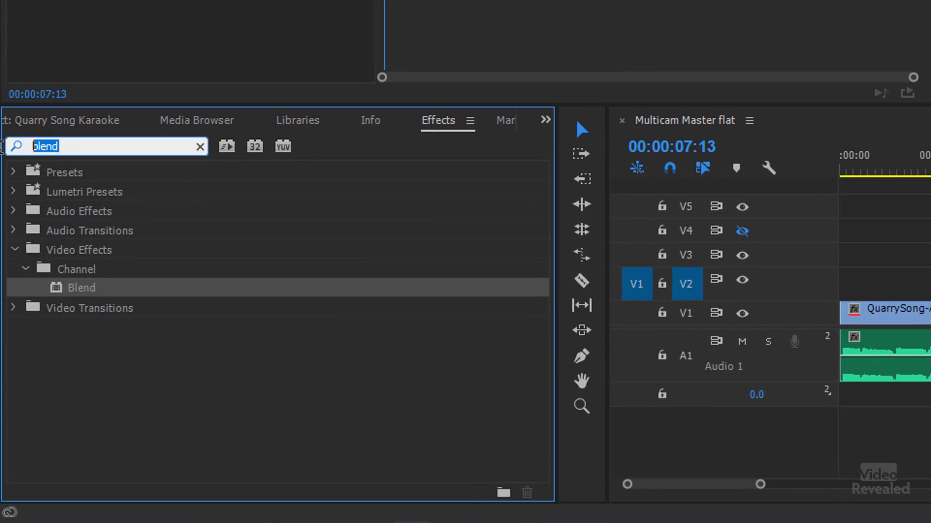
type("crop")
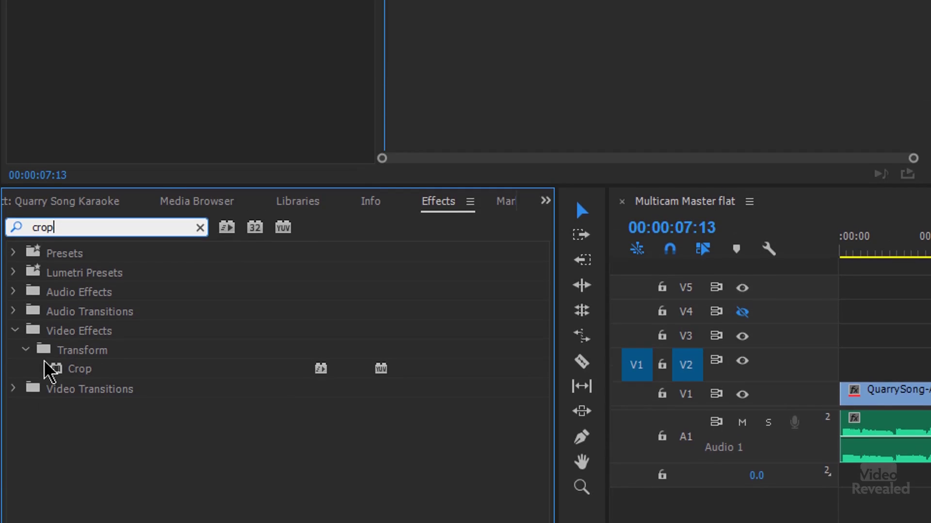
left_click_drag(45, 362, 97, 260)
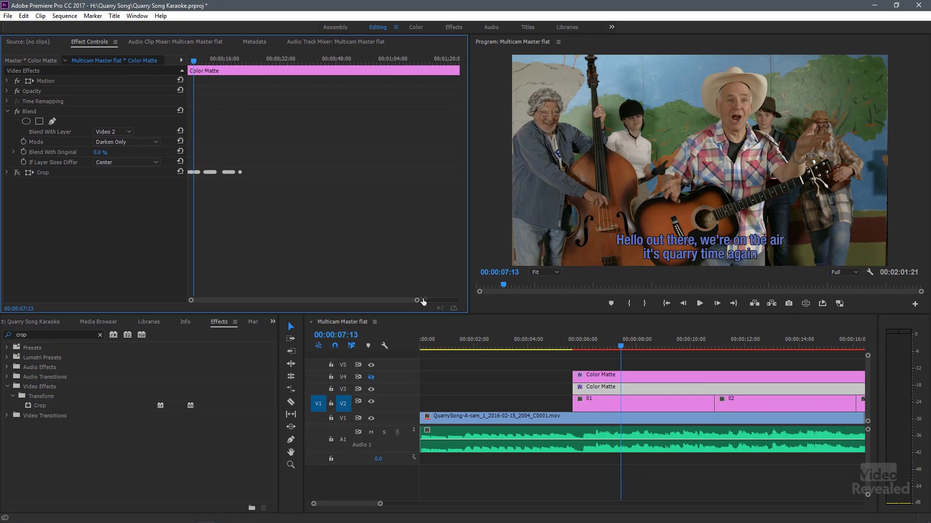
Step: Expand the Crop settings, collapse Blend, and check the interpolation type of a Left keyframe without changing it
scroll(328, 300, "up", 5)
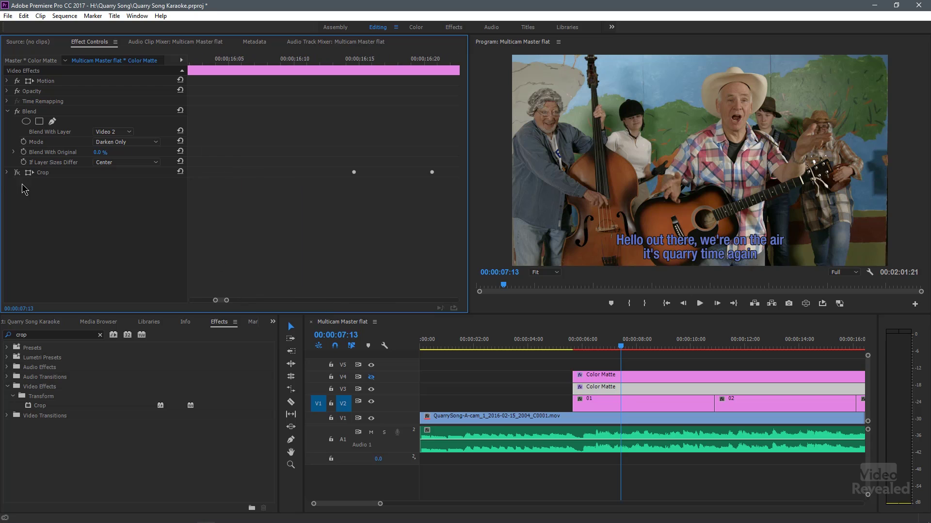
left_click(7, 173)
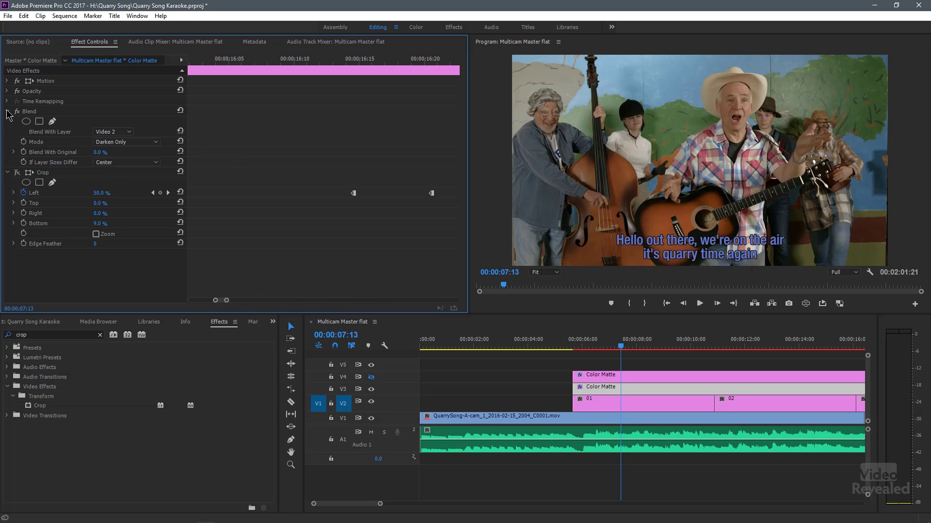
left_click(7, 112)
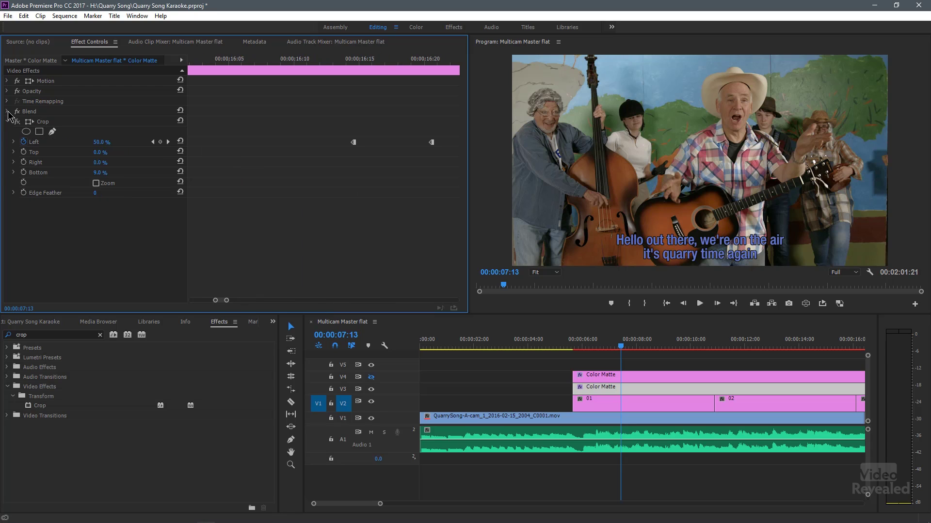
right_click(354, 142)
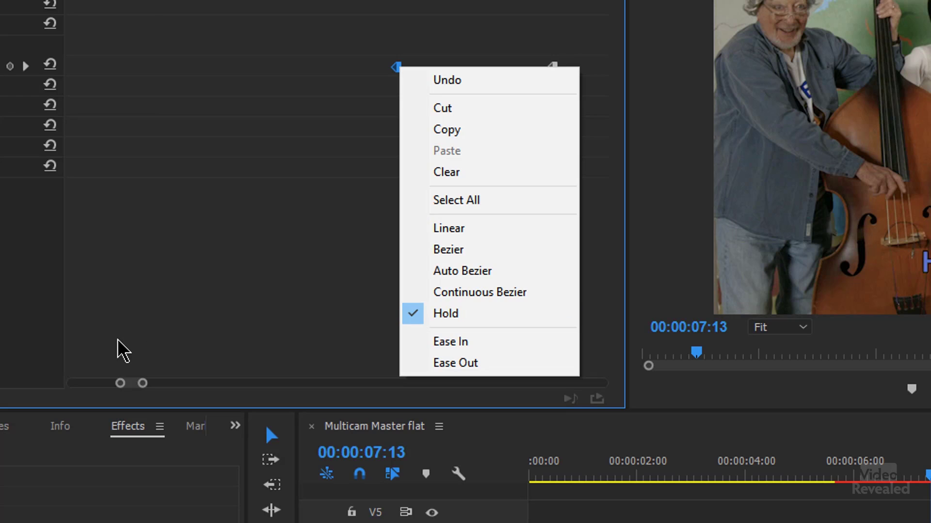
left_click(119, 341)
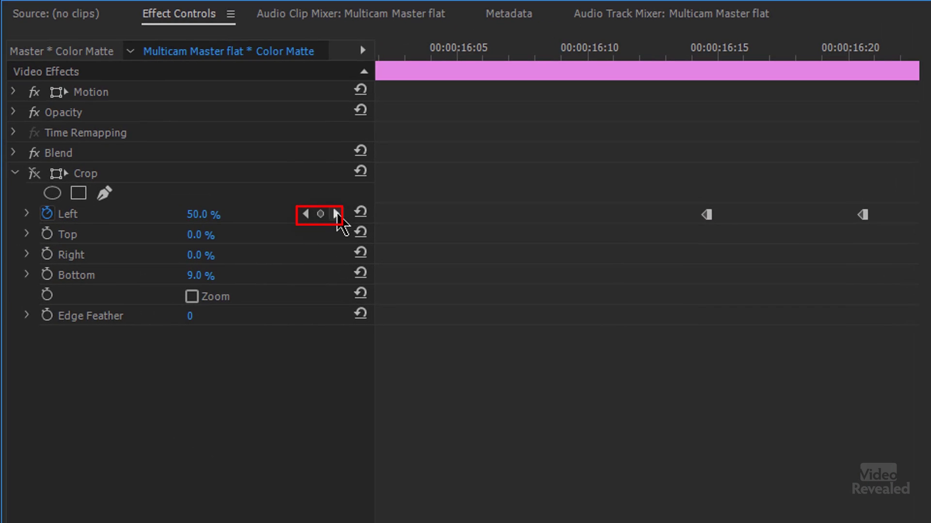
Step: Step through the Crop effect's Left keyframes, back to the first one and forward again, to examine their values
left_click(336, 214)
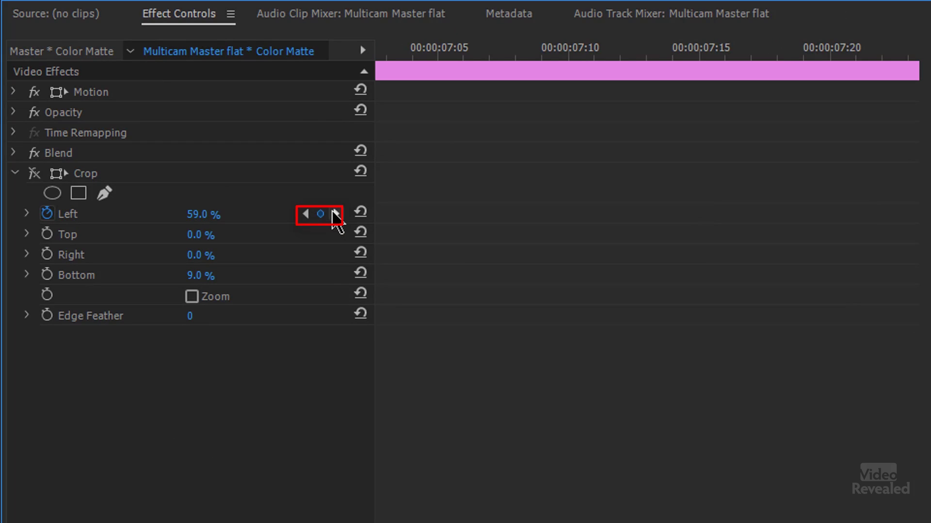
left_click(305, 214)
left_click(304, 214)
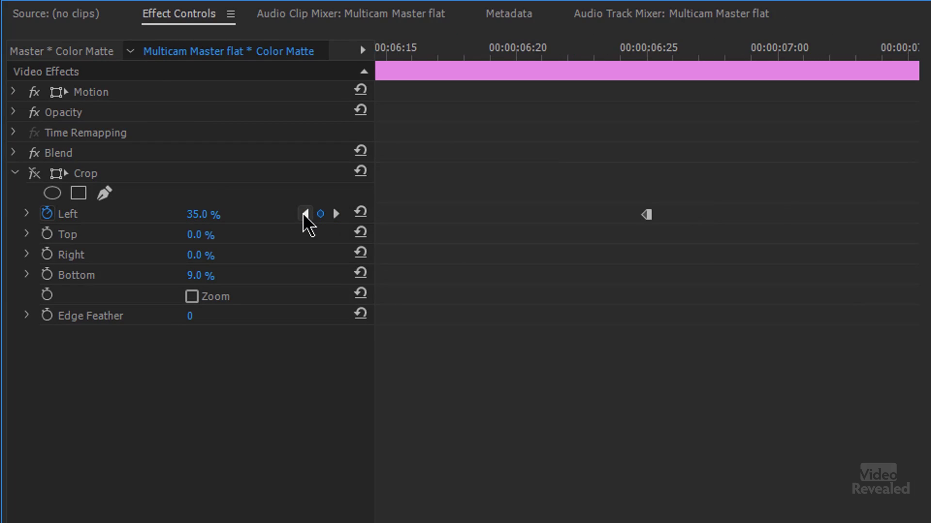
left_click(305, 214)
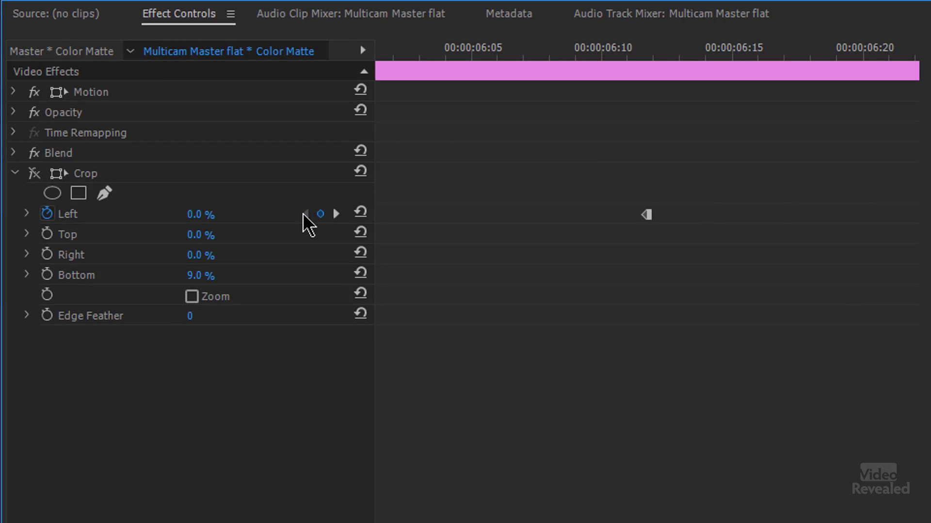
left_click(335, 214)
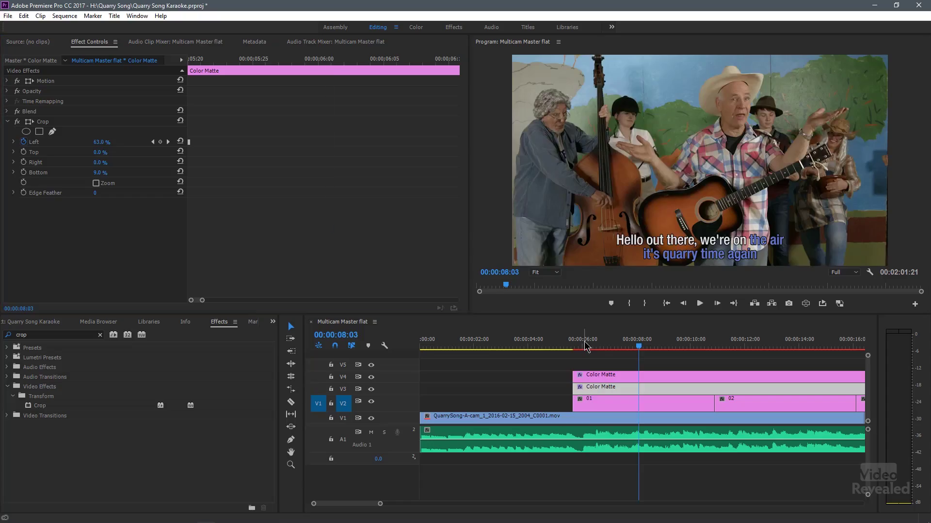
Step: Scrub the highlighted lyrics to 00:00:07:16, show the Crop effect's frame in the preview, and go to the Left keyframe at 00:00:06:25
left_click_drag(586, 347, 623, 347)
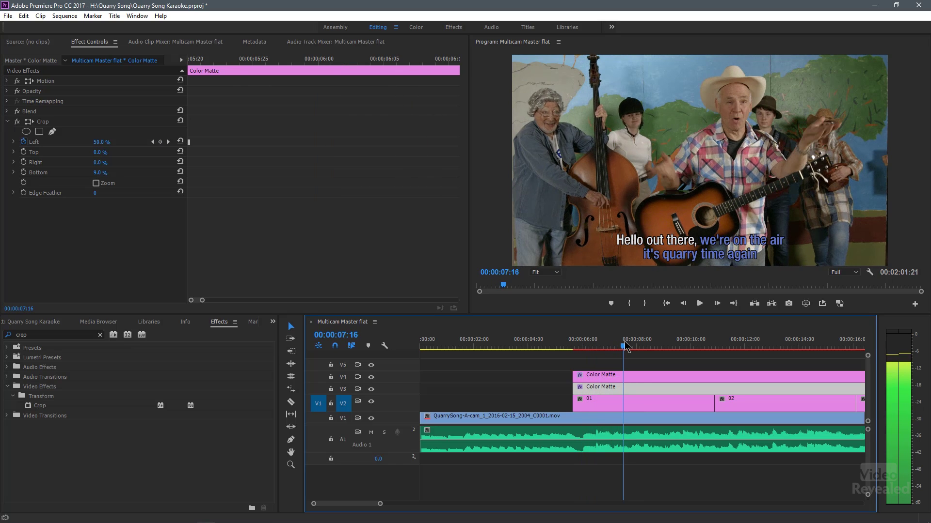
left_click(29, 125)
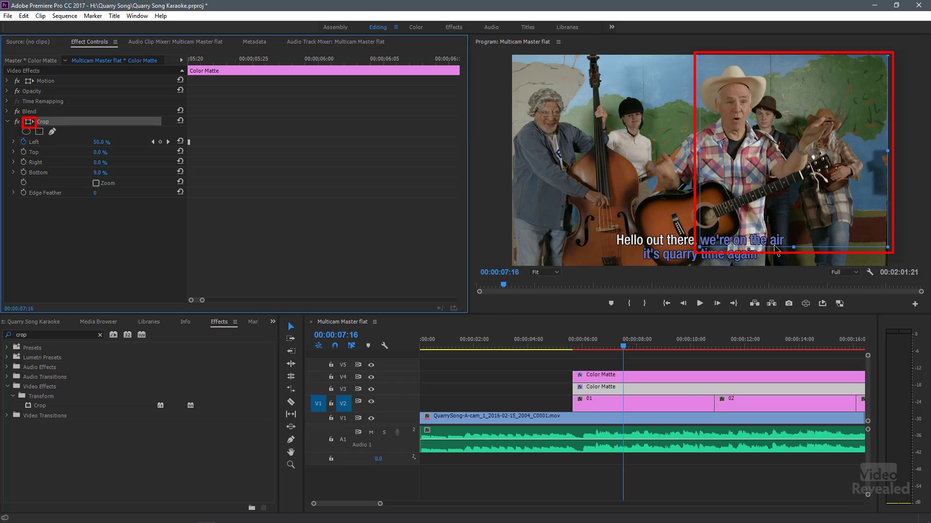
left_click(153, 142)
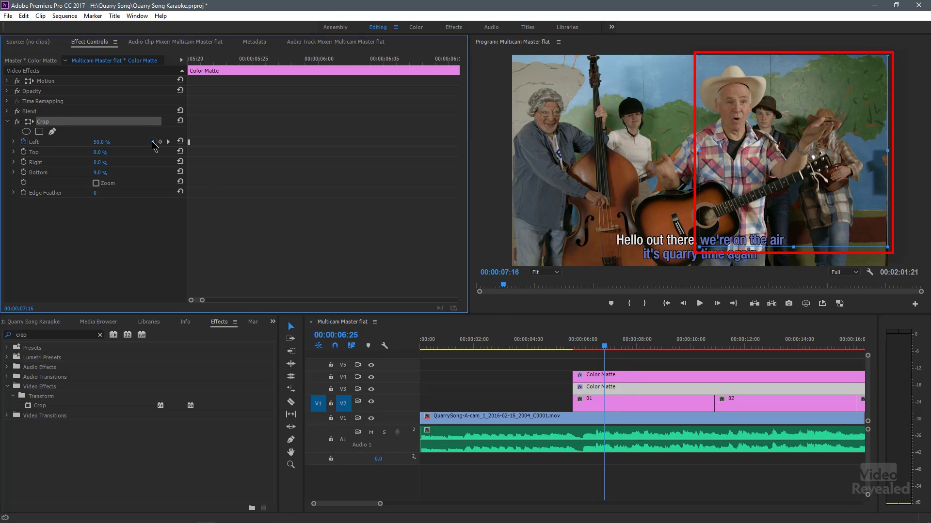
Step: Step forward through the Crop effect's Left keyframes to the one at 00:00:10:18, following the highlight across the first lyric line
left_click(168, 142)
left_click(168, 142)
left_click(168, 142)
left_click(168, 142)
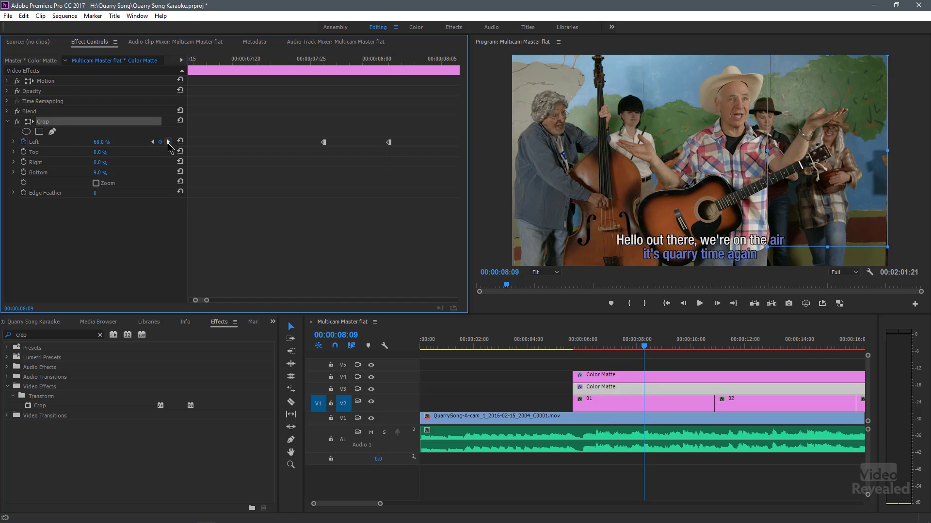
left_click(168, 142)
left_click(168, 142)
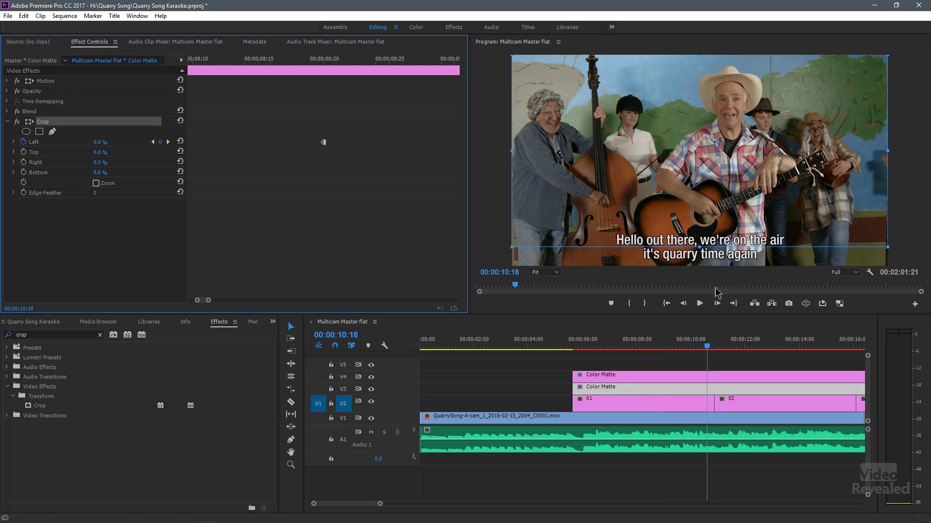
Step: Select the color matte on V4 and scrub to 00:00:08:25 to examine its Crop on the second lyric line
left_click(600, 388)
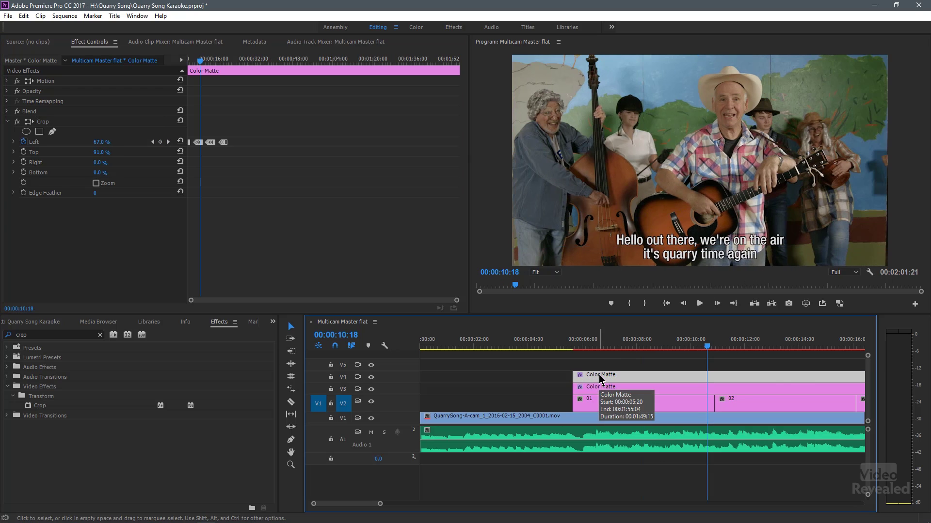
left_click(639, 344)
left_click_drag(631, 342, 662, 346)
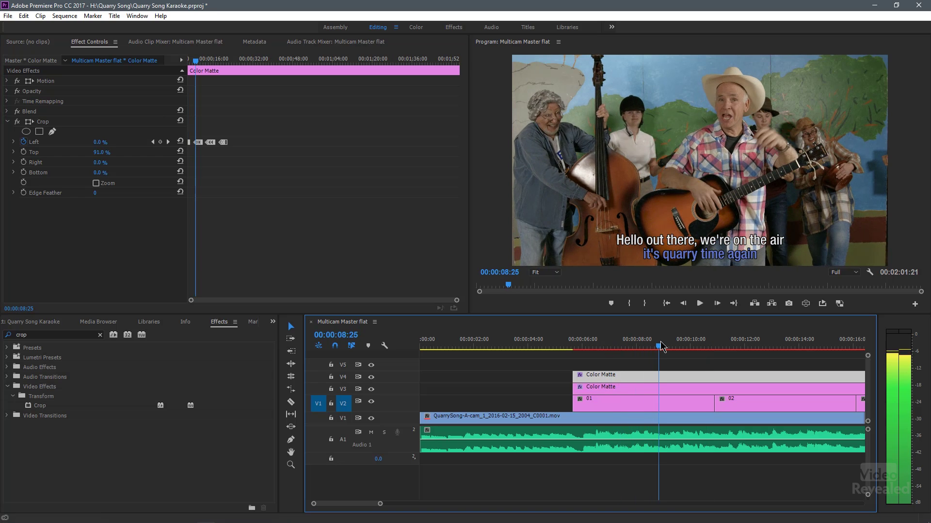
Step: Select the color matte on V3, go to its Left keyframe at 00:00:10:18, and move on to the start of title 02 at 00:00:10:27
left_click(625, 388)
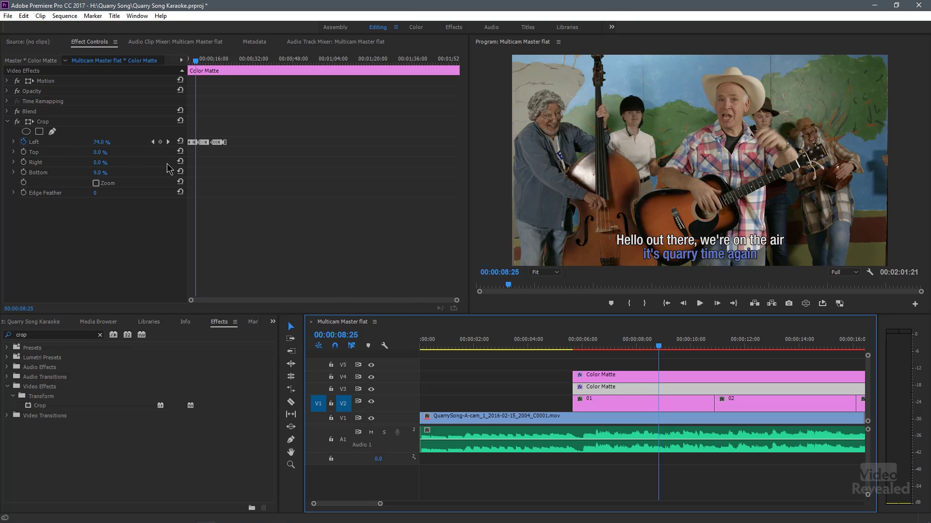
left_click(169, 142)
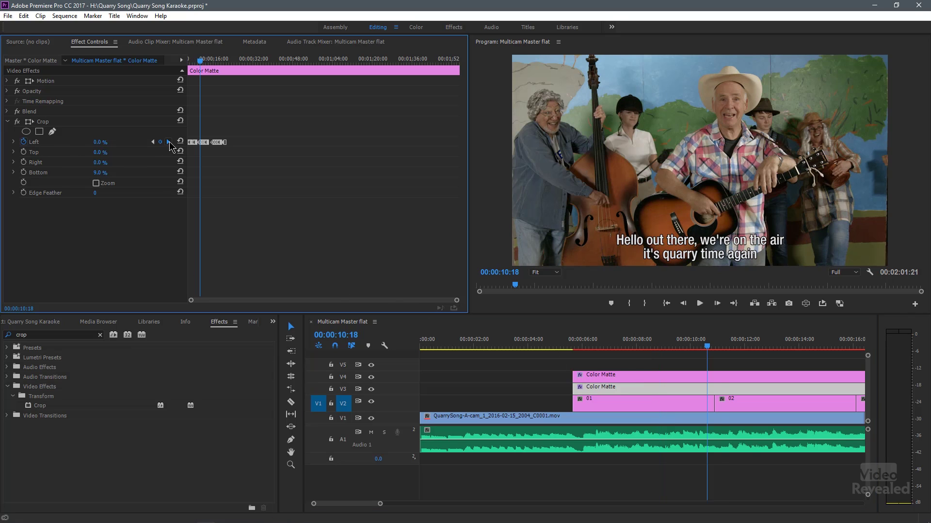
left_click(705, 345)
left_click(709, 345)
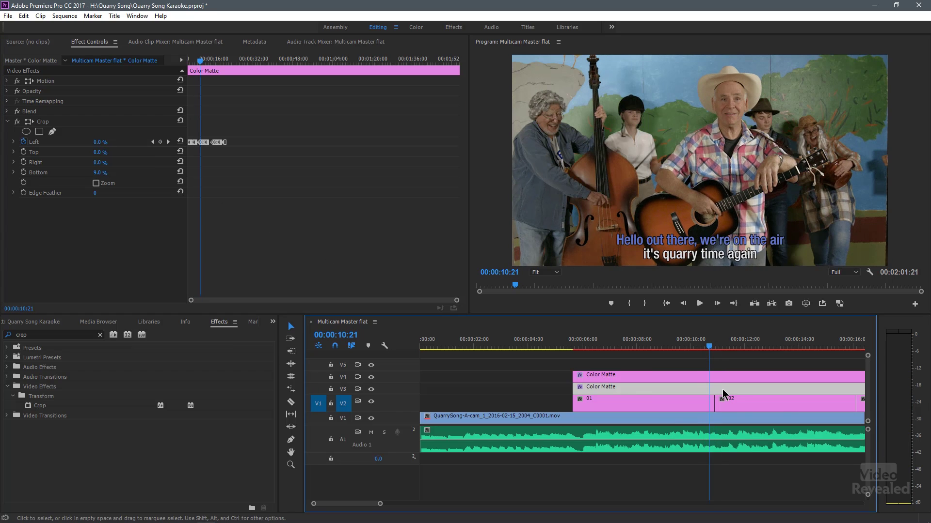
left_click_drag(713, 345, 714, 345)
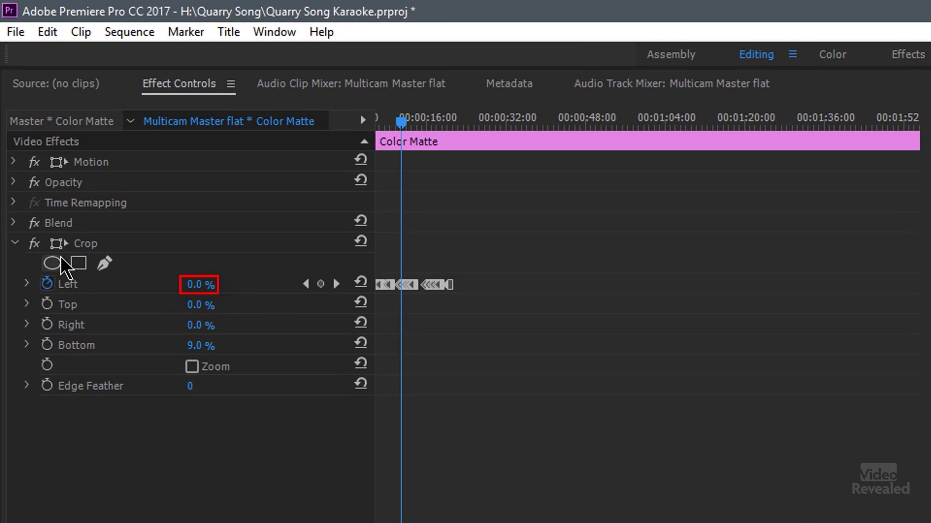
Step: Show the Crop effect's frame in the preview and compare the Left keyframes at 00:00:08:20 and 00:00:10:18
left_click(73, 243)
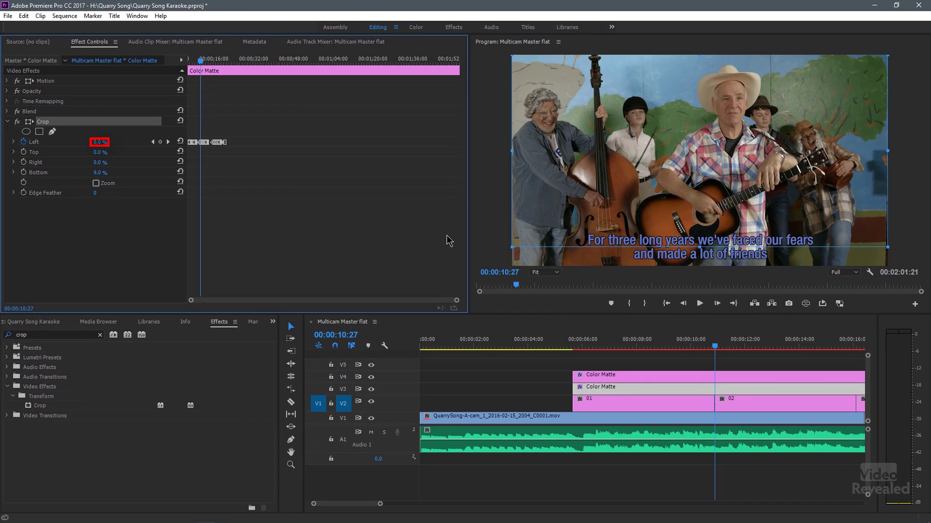
left_click(153, 142)
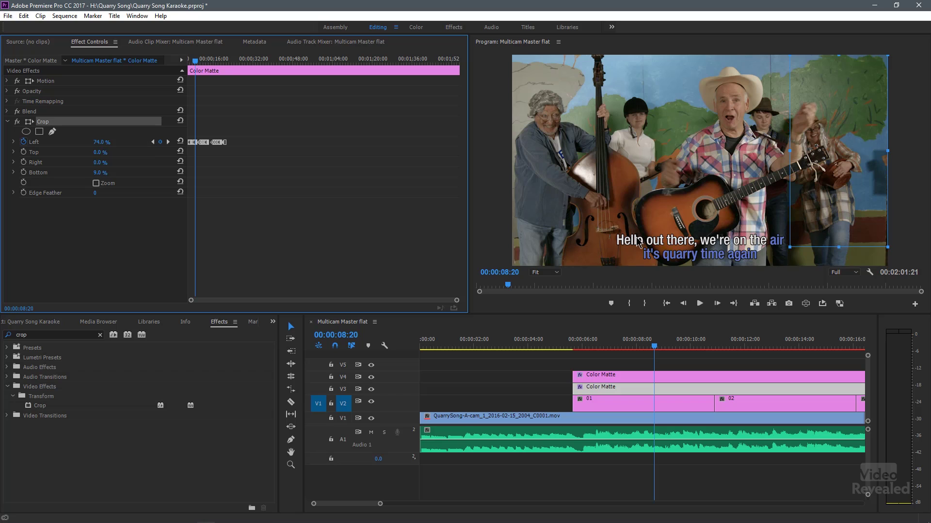
left_click(168, 143)
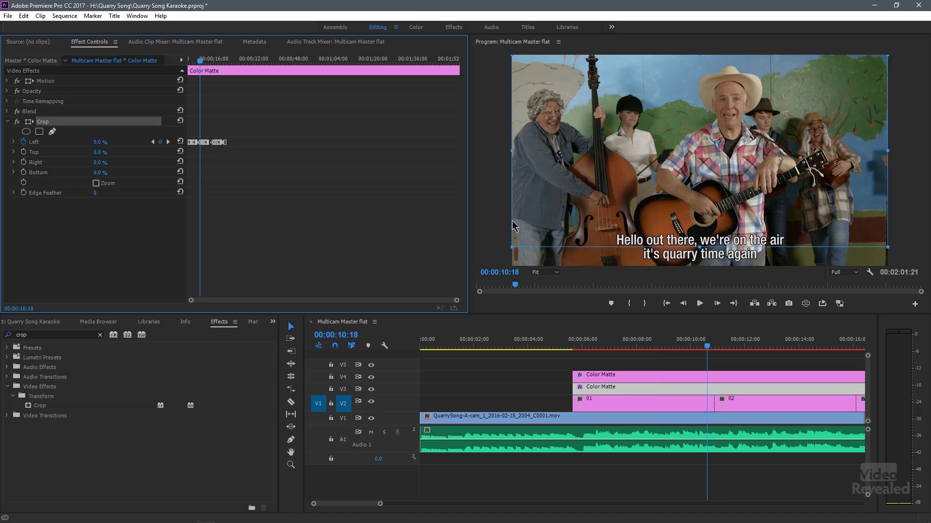
Step: Step through the Left keyframes over title 02 to the one at 00:00:13:05 to examine the word-by-word highlight
left_click(169, 143)
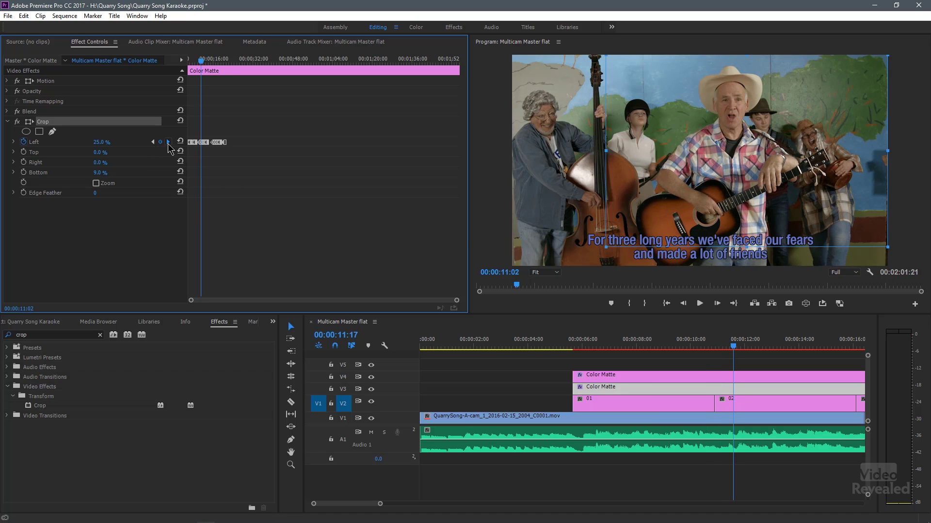
left_click(168, 143)
left_click(168, 144)
left_click(168, 143)
left_click(168, 144)
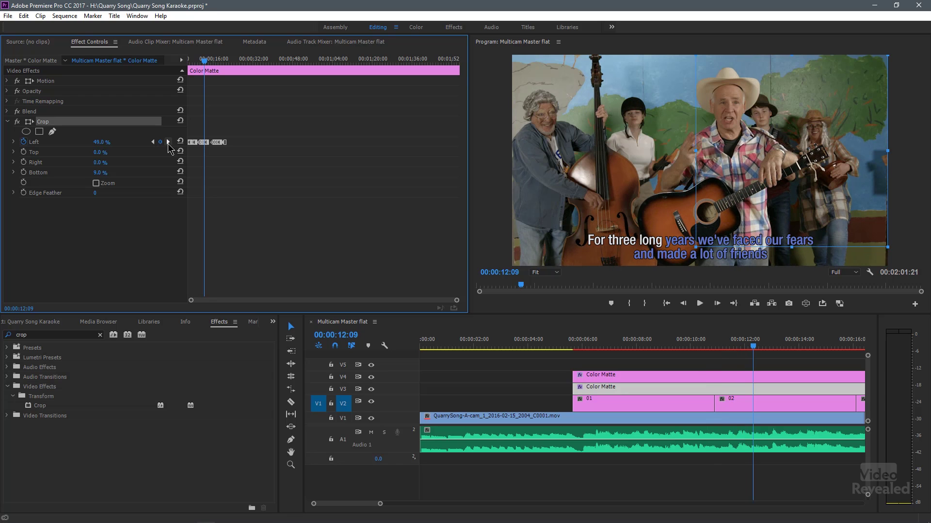
left_click(168, 144)
left_click(168, 143)
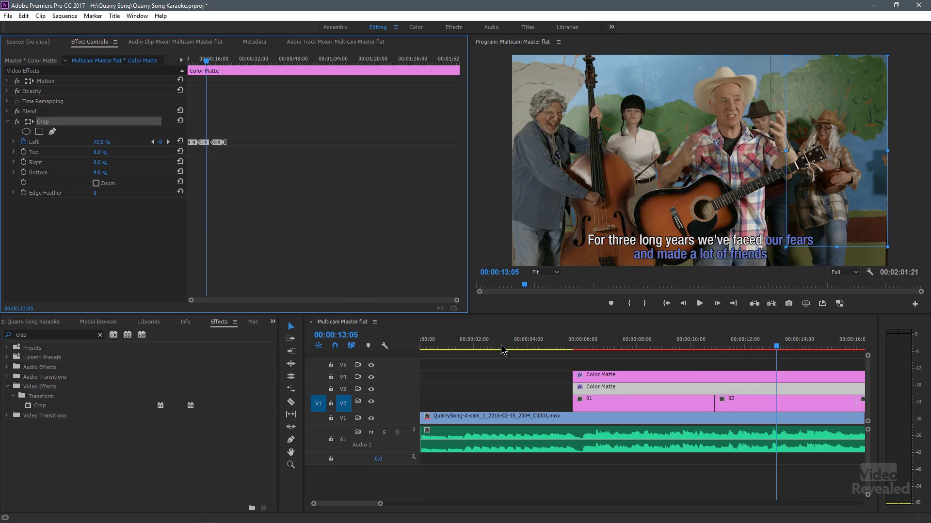
Step: Jump back to 00:00:06:28, find the unhighlighted lyrics of title 03 in the sequence, and play that section
left_click(607, 342)
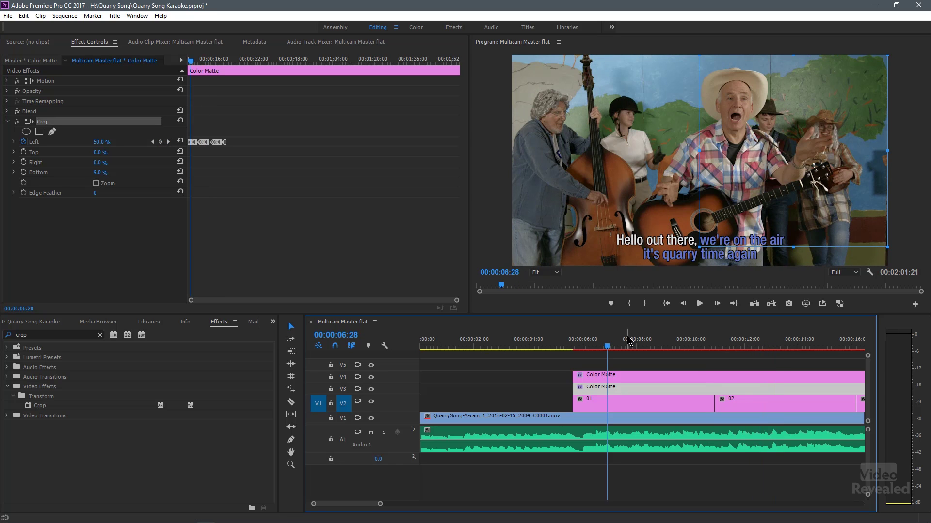
key("minus")
key("minus")
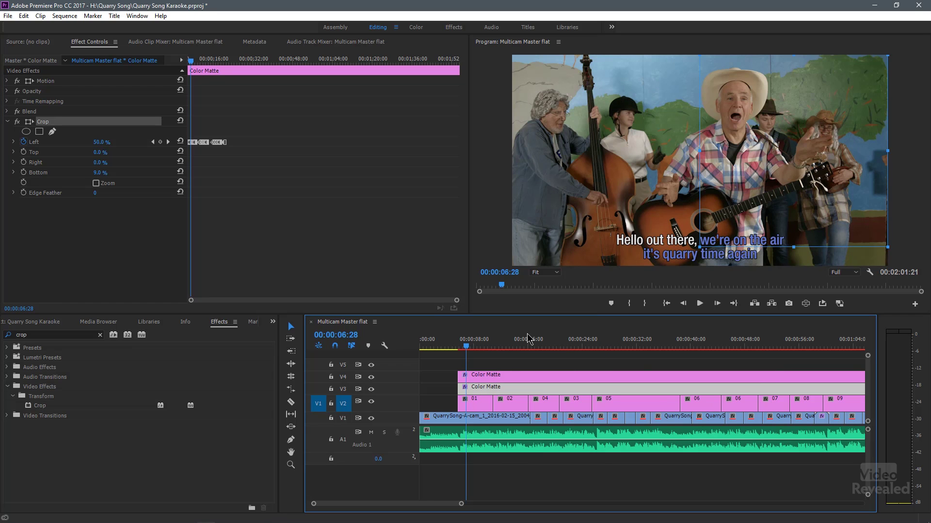
left_click_drag(512, 340, 552, 349)
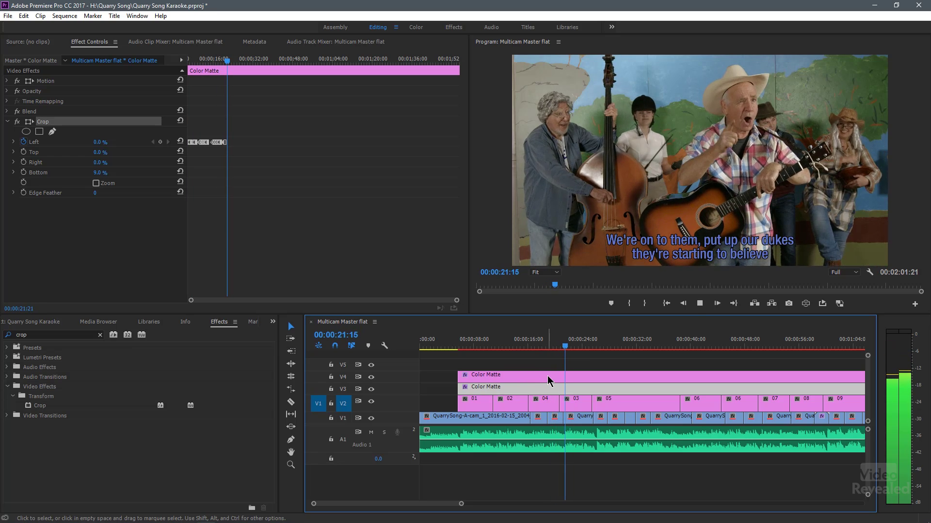
left_click(561, 344)
key("space")
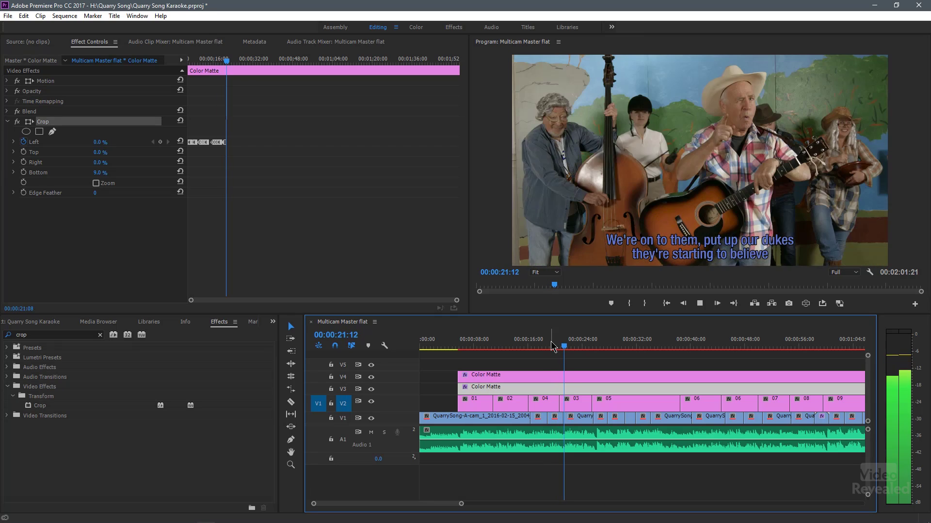
key("space")
key("equal")
key("equal")
Step: Select the color matte on V4, and hide and show track V4 again to compare the lyrics
left_click(627, 373)
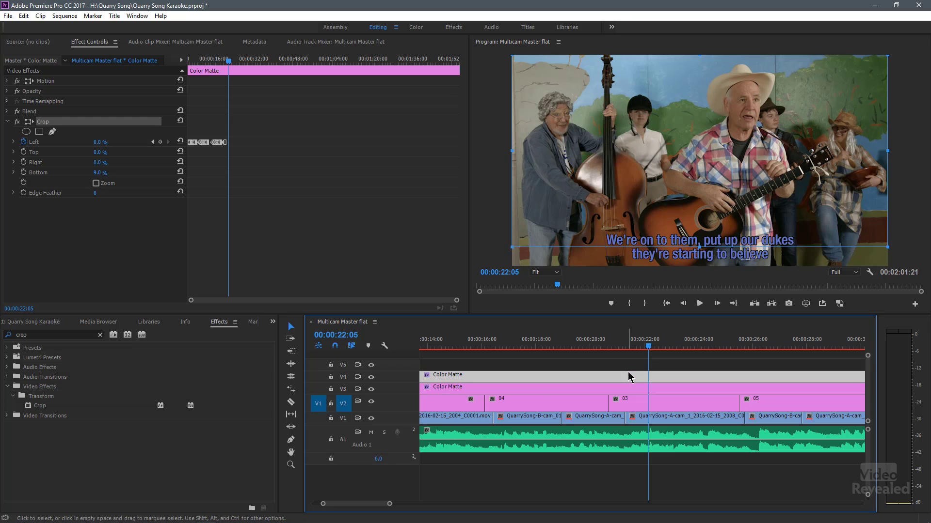
left_click(371, 378)
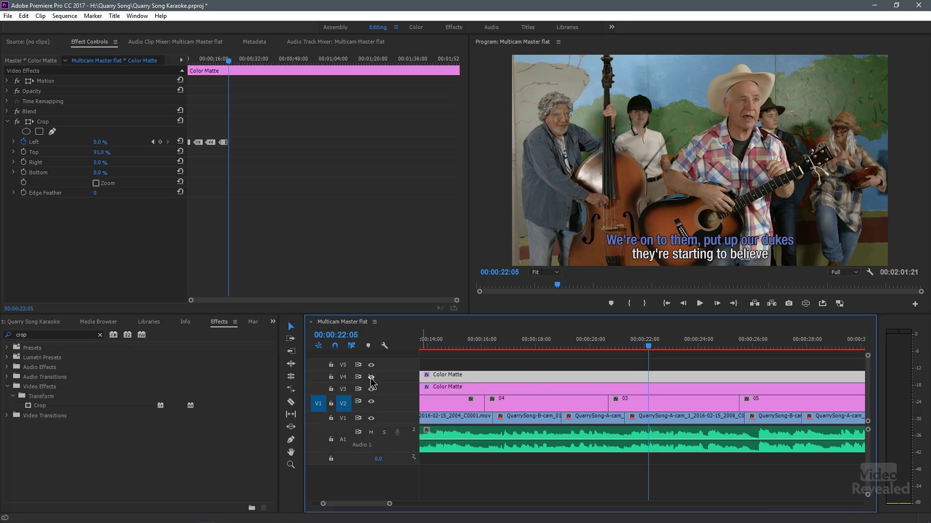
left_click(372, 377)
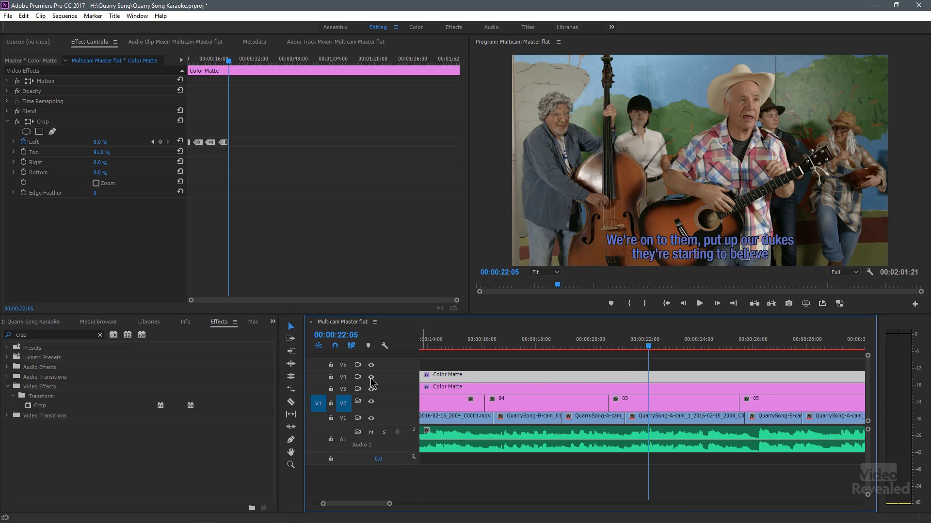
Step: Move the playhead to the start of title 03 at 00:00:20:21 and select the color matte on V3
left_click(648, 391)
left_click_drag(637, 347, 609, 348)
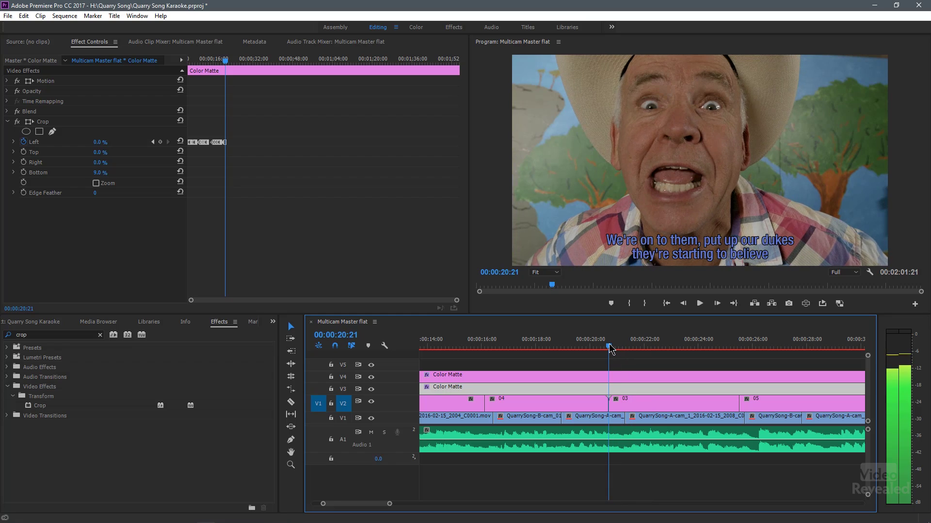
left_click(645, 403)
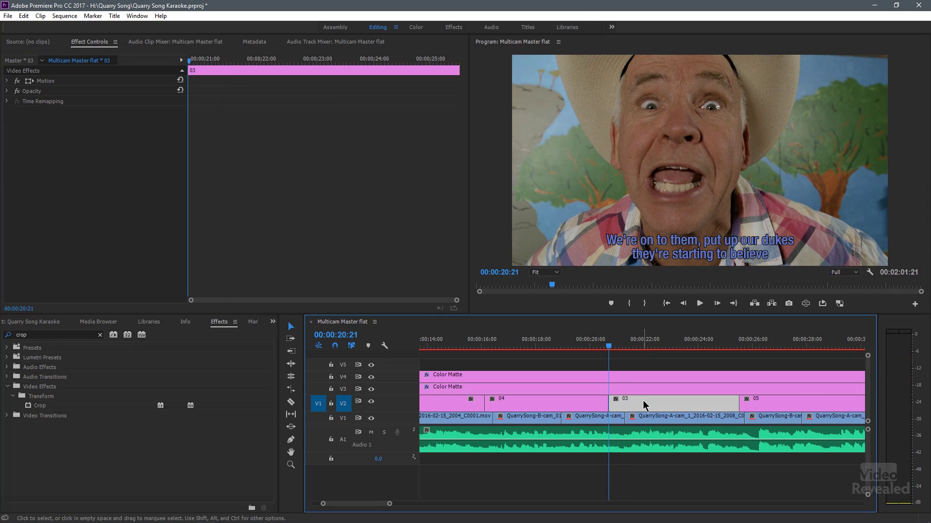
left_click(640, 393)
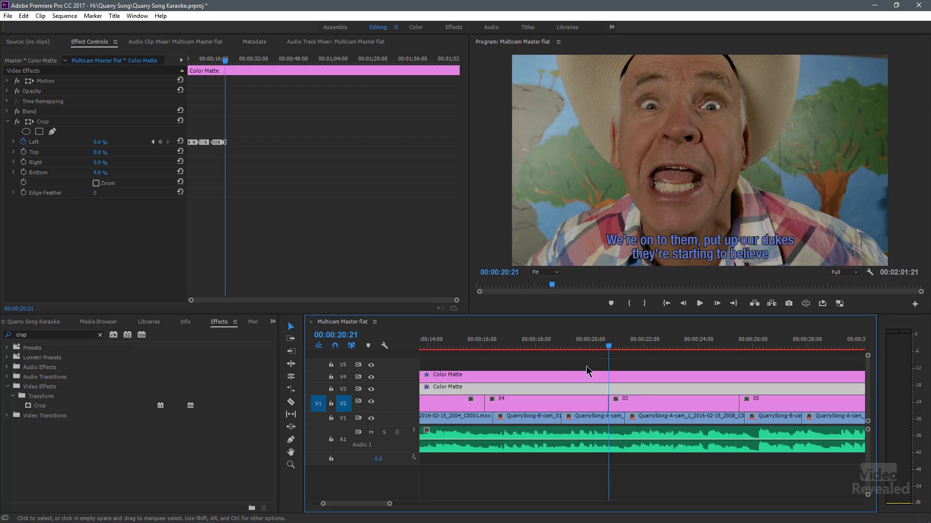
Step: Go to the matte's last Left keyframe at 00:00:20:14 and play on to the first sung word at 00:00:21:09
left_click_drag(458, 301, 250, 304)
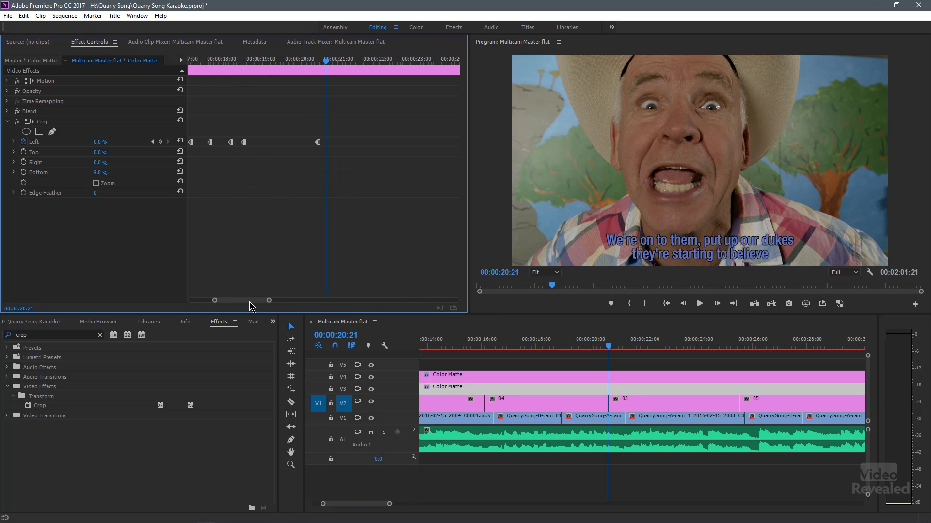
left_click(153, 142)
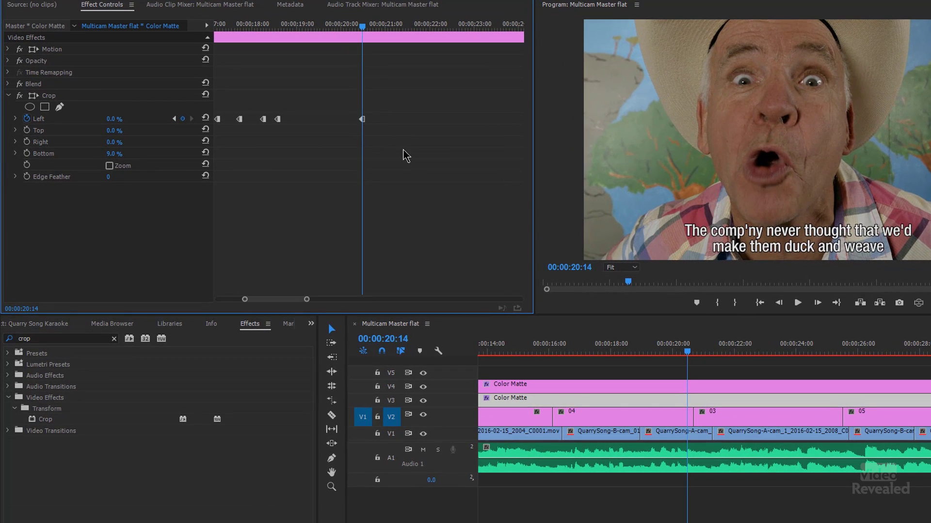
key("space")
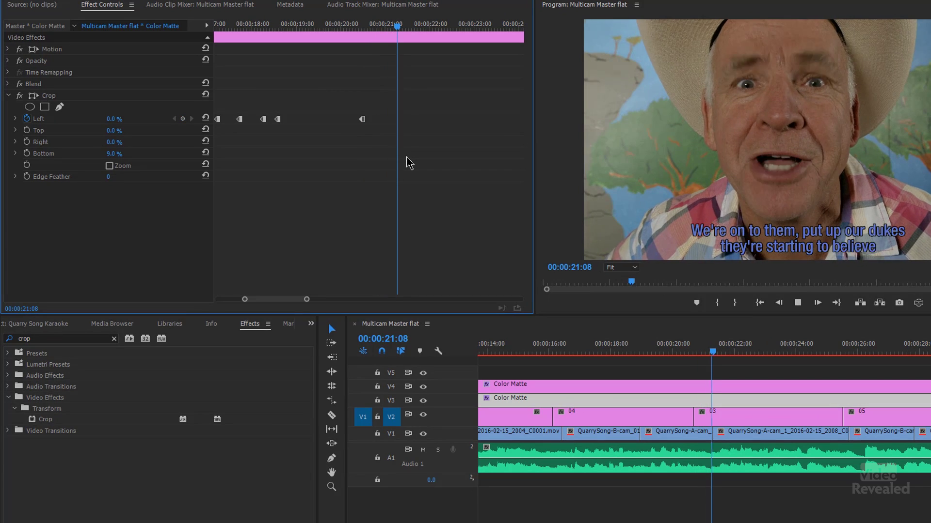
key("space")
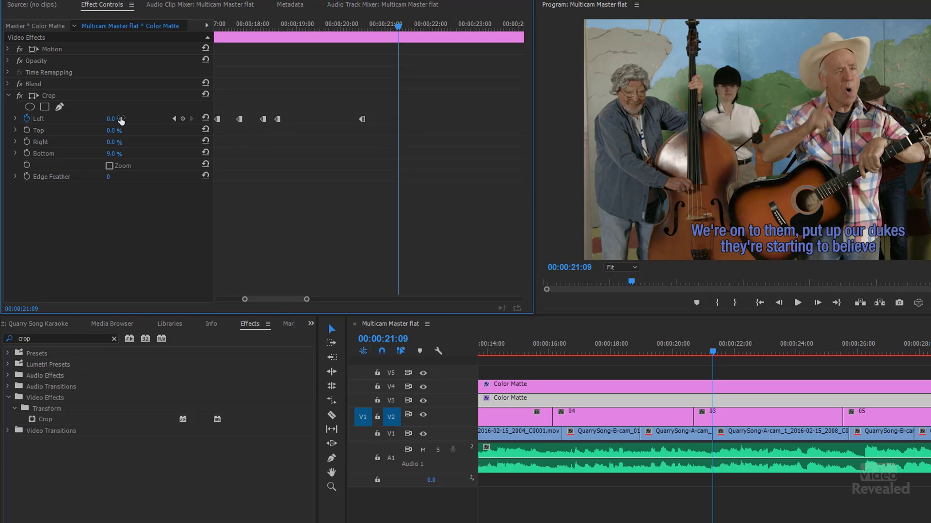
Step: Keyframe the Crop's Left value at 34% at 00:00:21:09 to highlight "We're", trying 38% as well
left_click(116, 119)
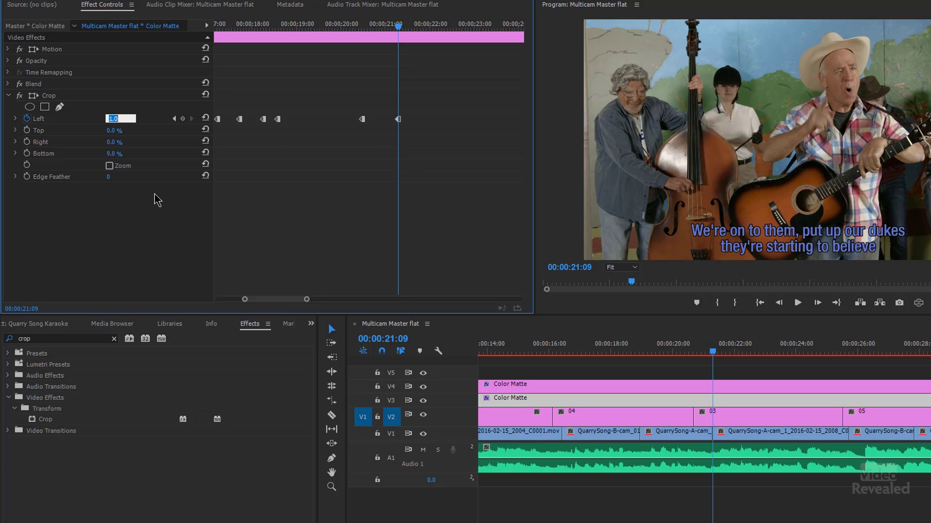
type("34")
key("Return")
type("38")
key("Return")
key("Return")
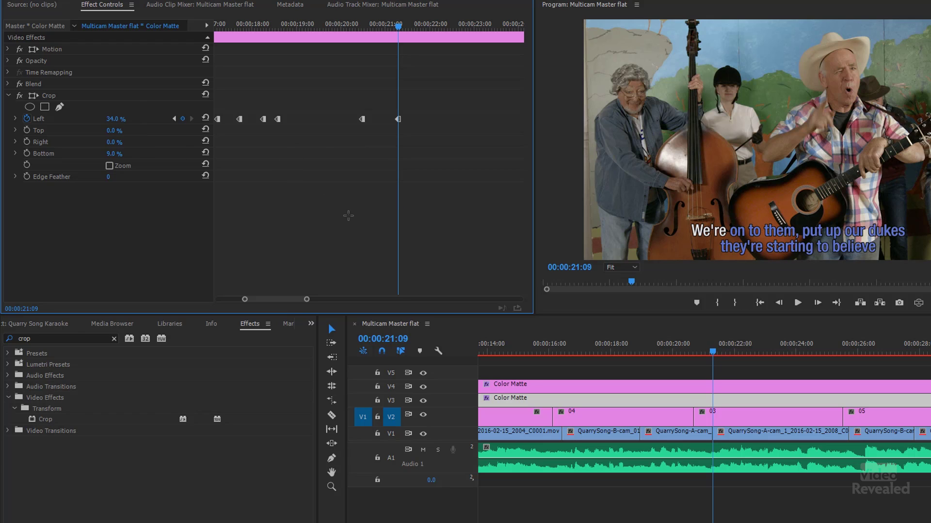
Step: Play from 00:00:20:09 to check the timing of the new "We're" highlight
left_click(354, 25)
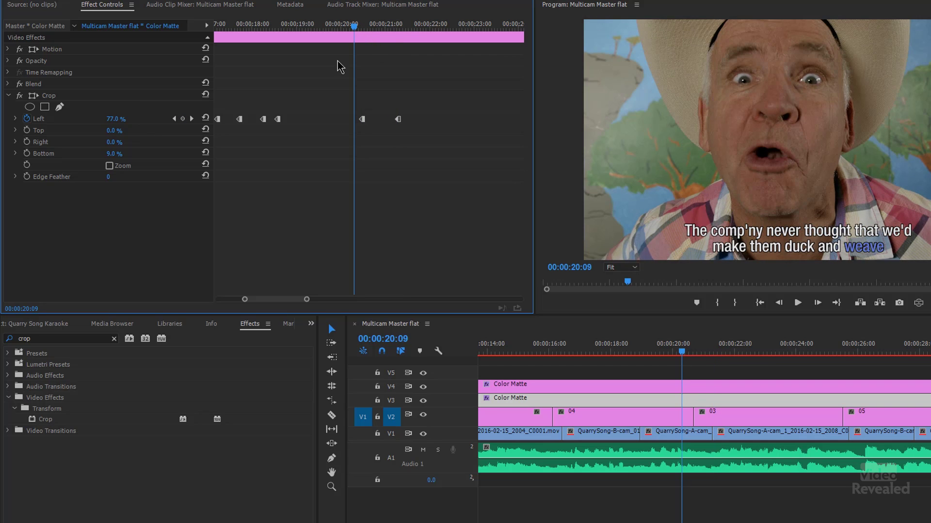
key("space")
key("space")
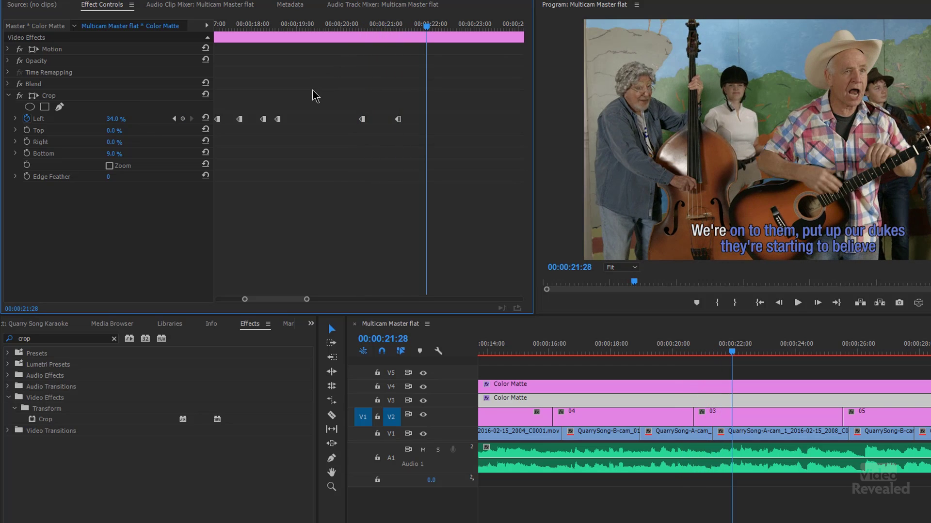
Step: Find where "on" is sung at 00:00:21:23 and keyframe the V3 matte's Crop Left value at 38% to highlight it
key("Left")
key("Left")
key("Left")
key("Left")
key("Left")
key("Right")
key("Right")
key("Right")
key("Right")
key("Right")
key("Right")
key("Right")
key("Right")
key("Right")
key("Right")
key("Right")
key("Right")
key("Right")
key("Right")
key("Right")
key("Right")
key("Right")
key("Right")
key("Right")
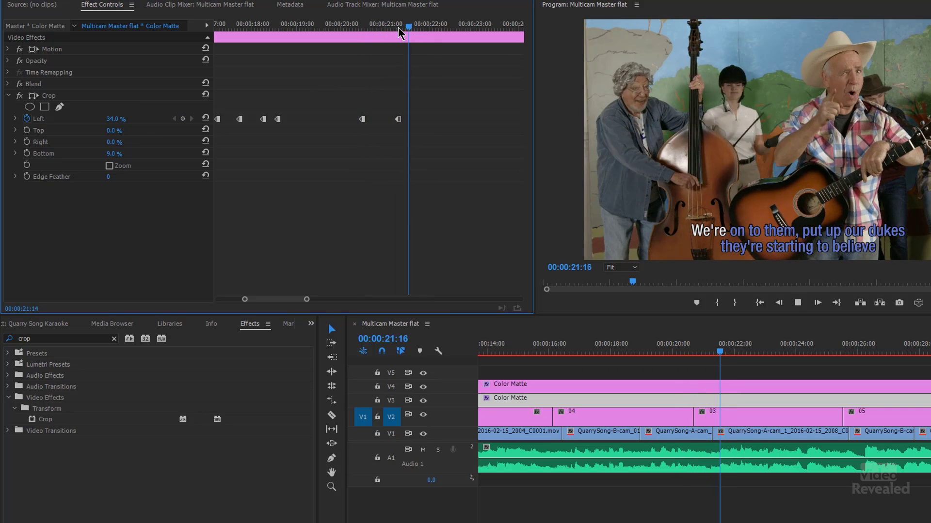
key("Left")
key("Left")
key("Left")
key("Left")
key("Left")
key("Left")
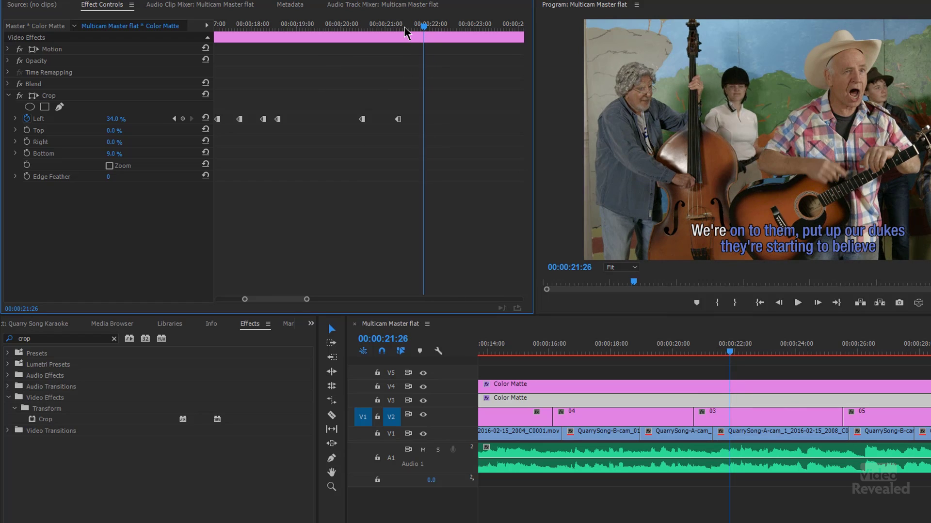
key("Right")
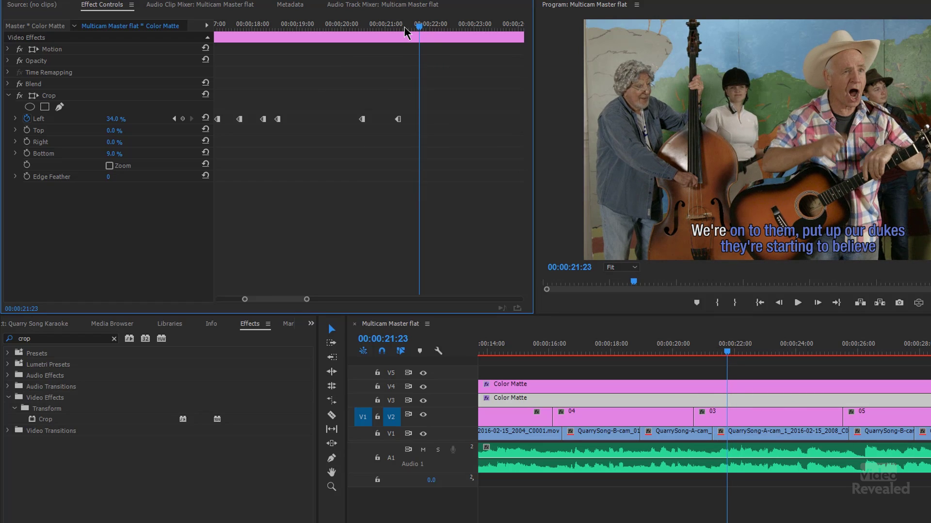
left_click(120, 120)
key("Up")
key("Up")
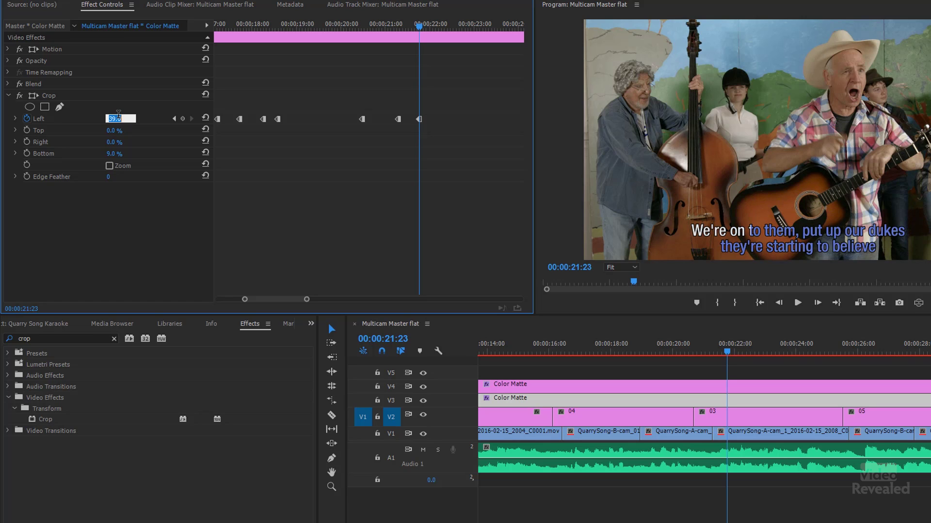
left_click(369, 192)
Step: Find the next sung word at 00:00:22:00 and keyframe the Crop's Left value at 41% to highlight "to"
key("space")
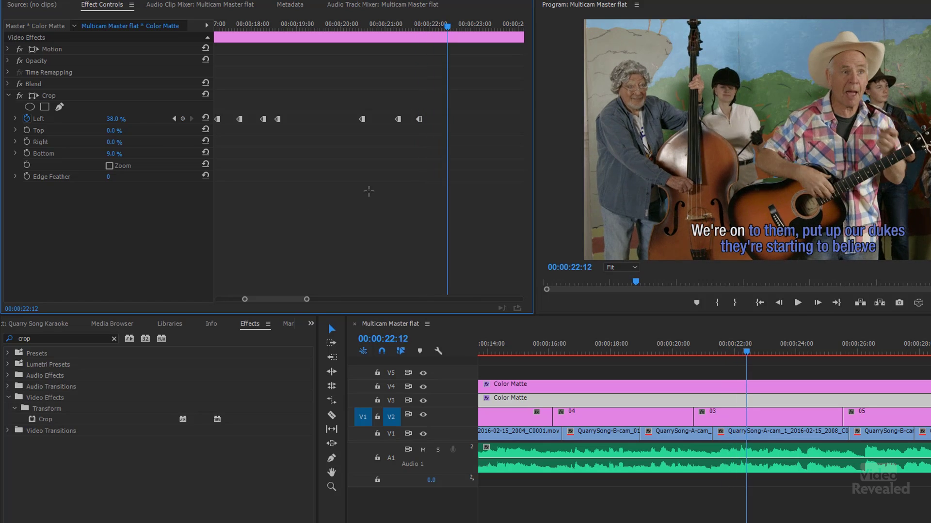
key("space")
key("j")
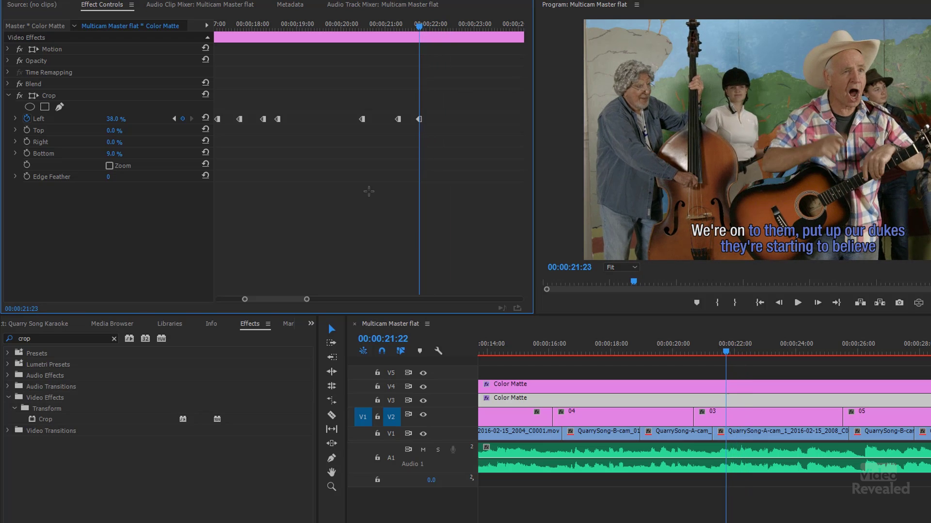
key("k")
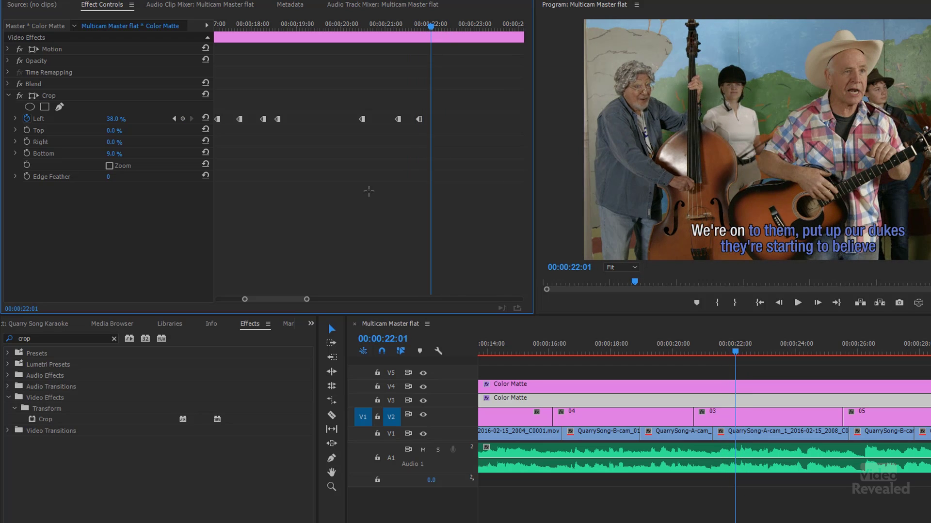
left_click(120, 118)
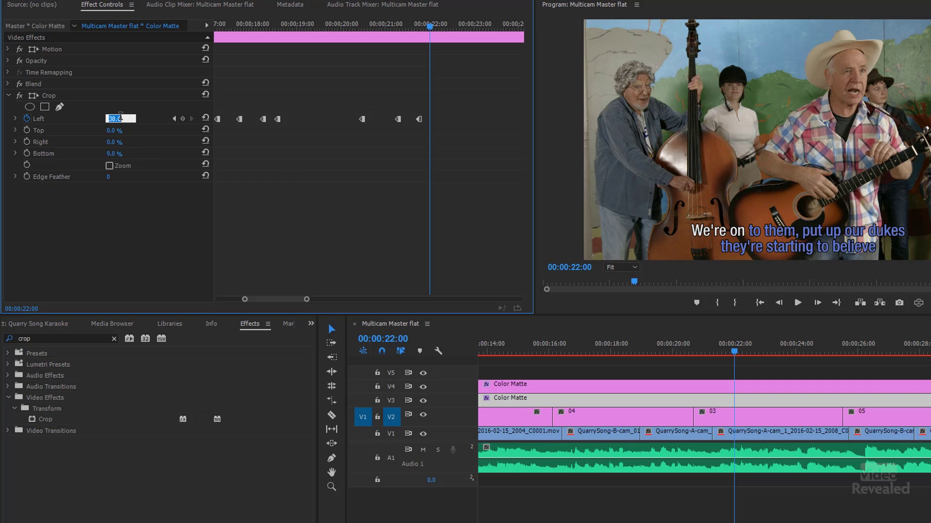
key("Up")
key("Up")
key("Up")
left_click(340, 194)
Step: Keyframe the Crop's Left value at 51% at 00:00:22:08 to highlight "them,"
key("space")
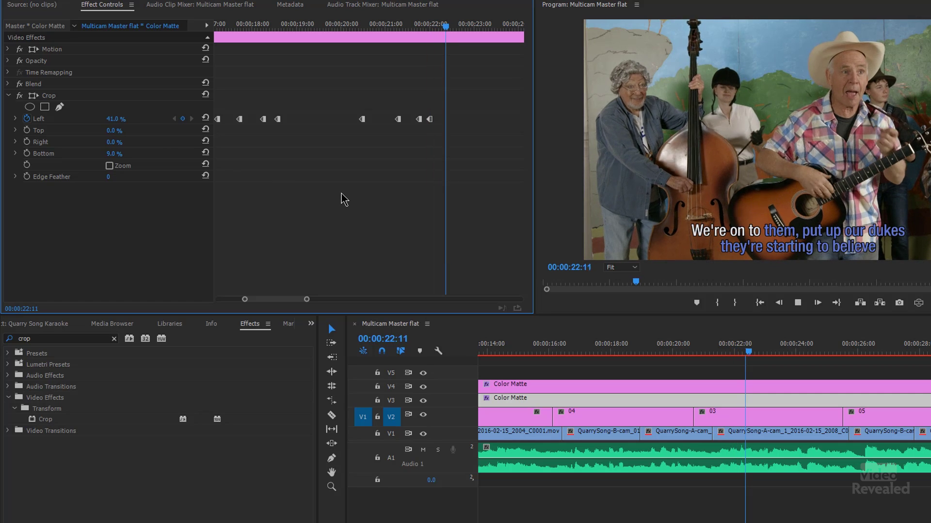
key("Left")
key("Left")
key("Left")
key("Left")
key("Left")
key("Left")
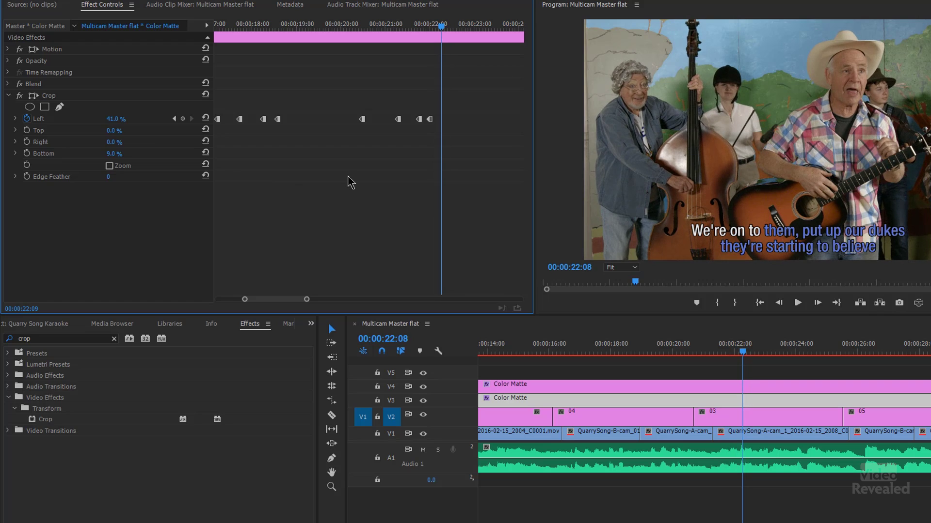
left_click(116, 119)
key("Up")
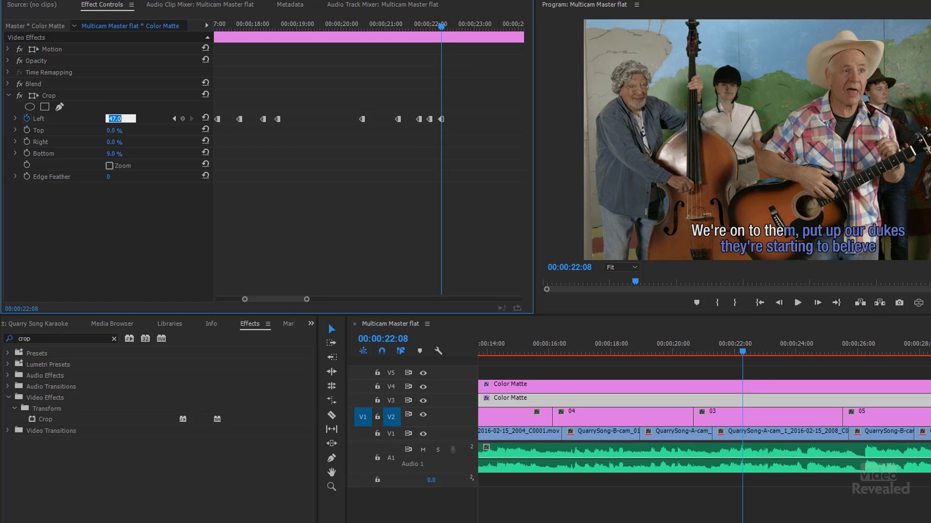
left_click(271, 216)
Step: Locate "put" in the song at 00:00:22:20 and keyframe the Crop's Left value at 56% to highlight it
key("space")
key("space")
key("Left")
key("Left")
key("Left")
key("Left")
key("Left")
key("Left")
key("Left")
key("Left")
key("Left")
key("Left")
key("Left")
key("Left")
key("Left")
key("Left")
key("Left")
key("Left")
key("Left")
key("Left")
key("Left")
key("Right")
key("Right")
key("Right")
key("Right")
key("Right")
key("Right")
key("Right")
key("Right")
key("Right")
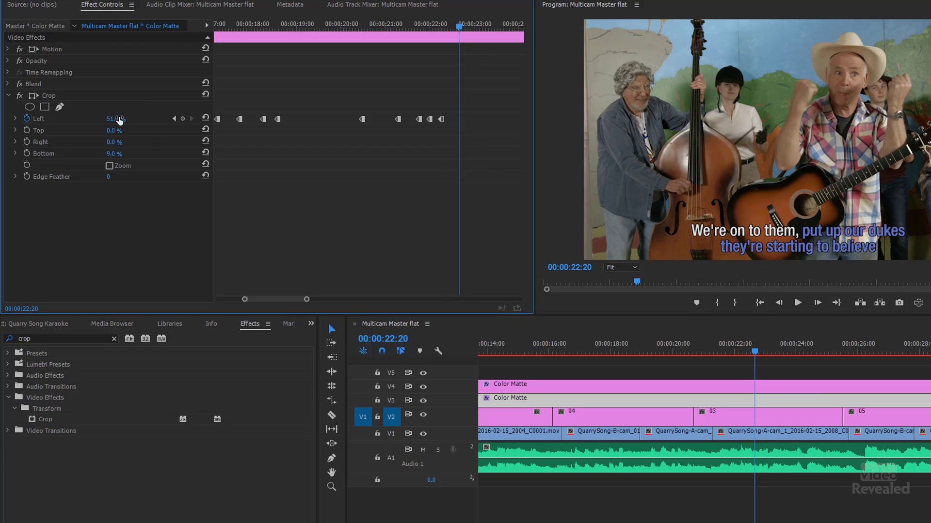
left_click_drag(114, 124, 116, 124)
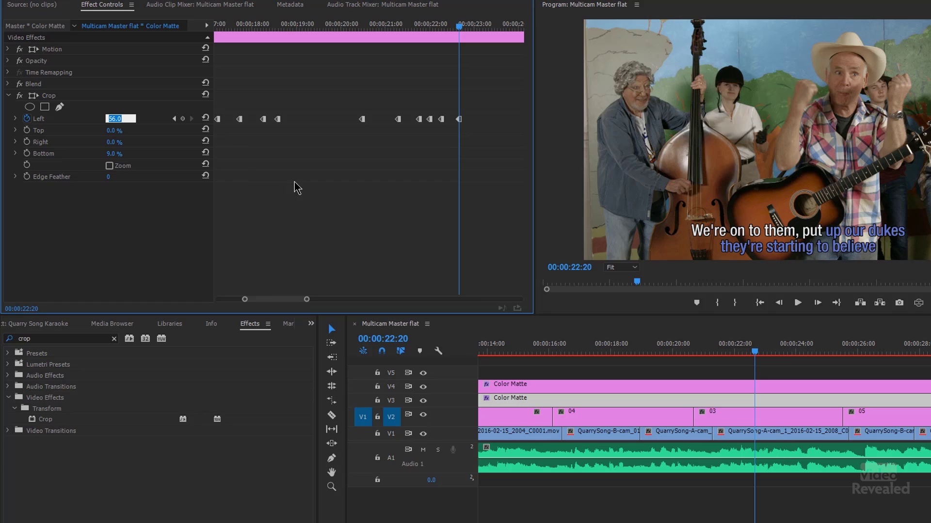
key("Return")
Step: Advance to 00:00:23:04 and keyframe the Crop's Left value at 61% to highlight "up"
key("Right")
key("Right")
key("Right")
key("Right")
key("Right")
key("Right")
key("Right")
key("Right")
key("Right")
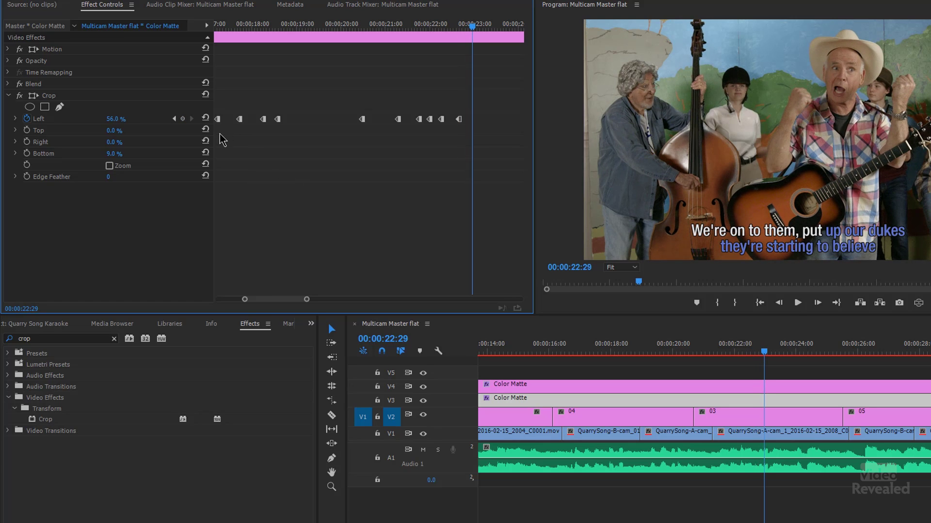
key("Right")
key("Right")
key("Right")
key("Right")
key("Right")
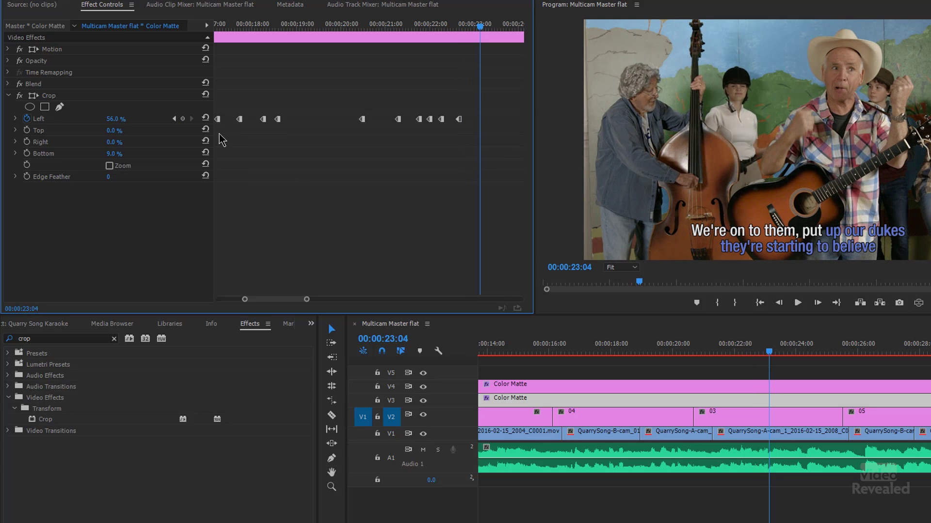
left_click(112, 120)
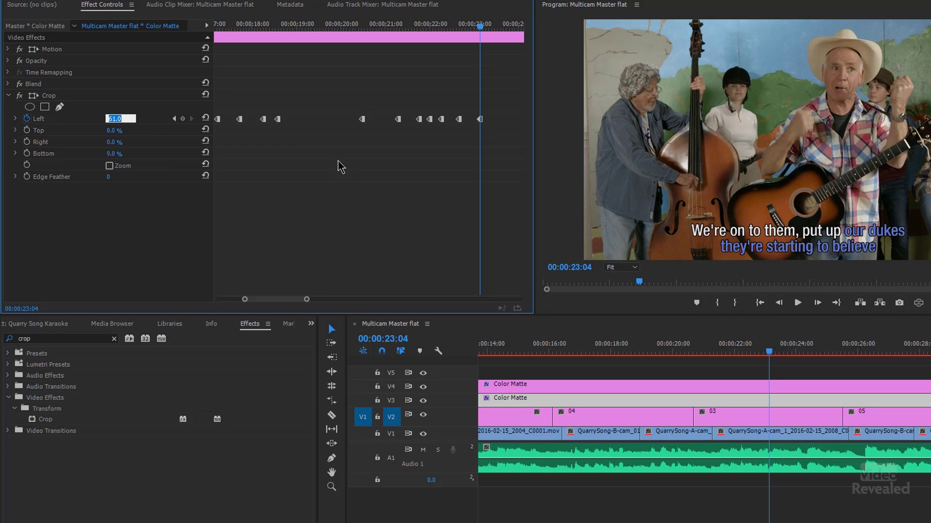
key("Return")
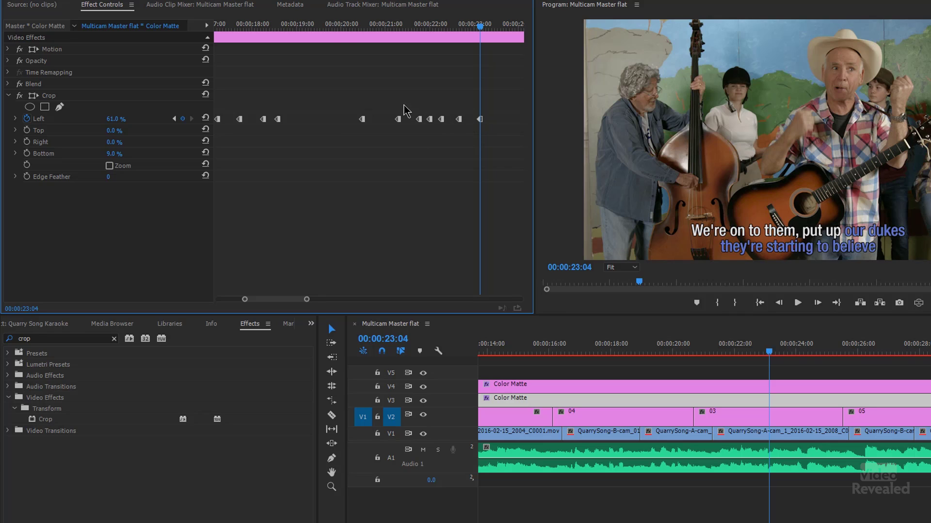
Step: Play from before title 03 to 00:00:24:01 to check the timing of the highlights through "put up"
left_click(345, 27)
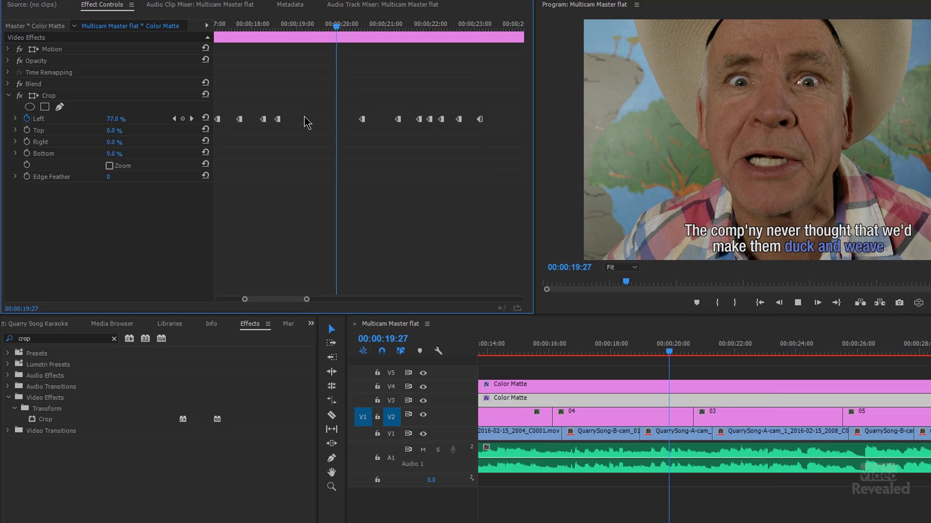
key("space")
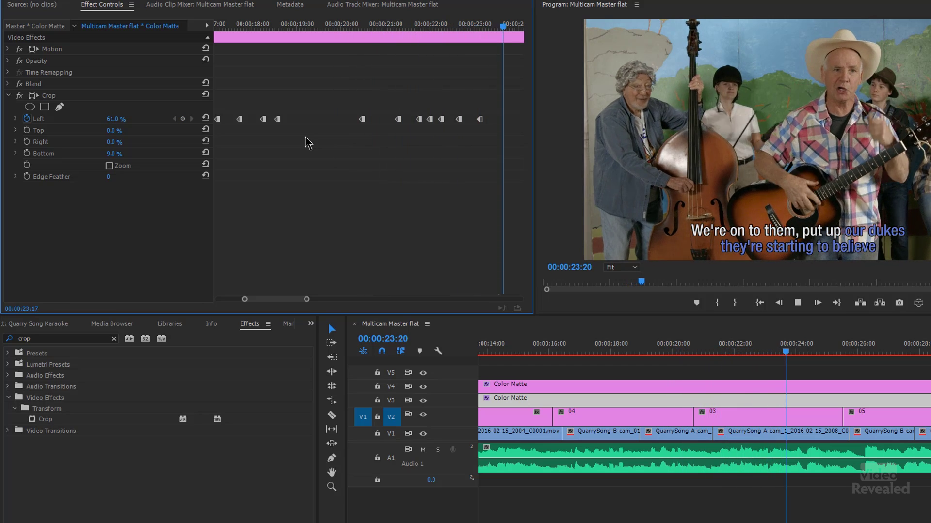
key("space")
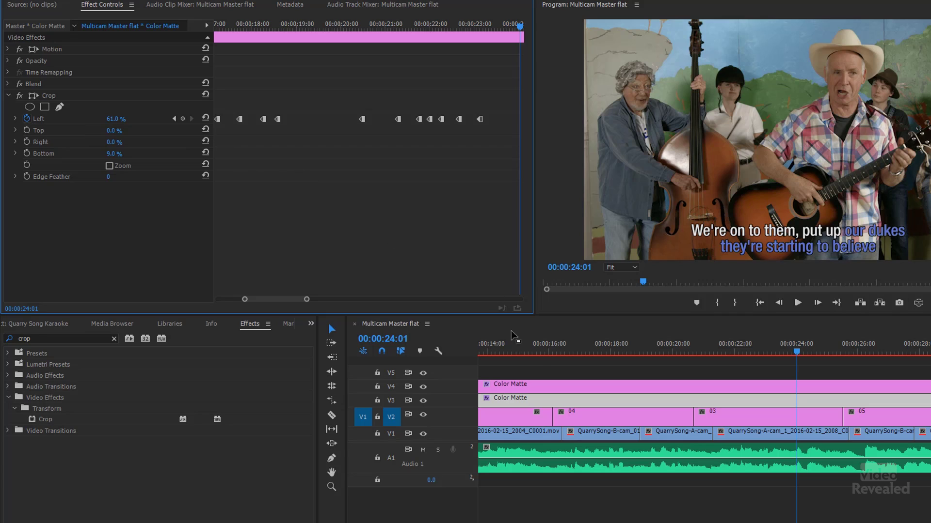
Step: View the V3 color matte's full run of Left keyframes and fit the whole sequence in the timeline
left_click(571, 399)
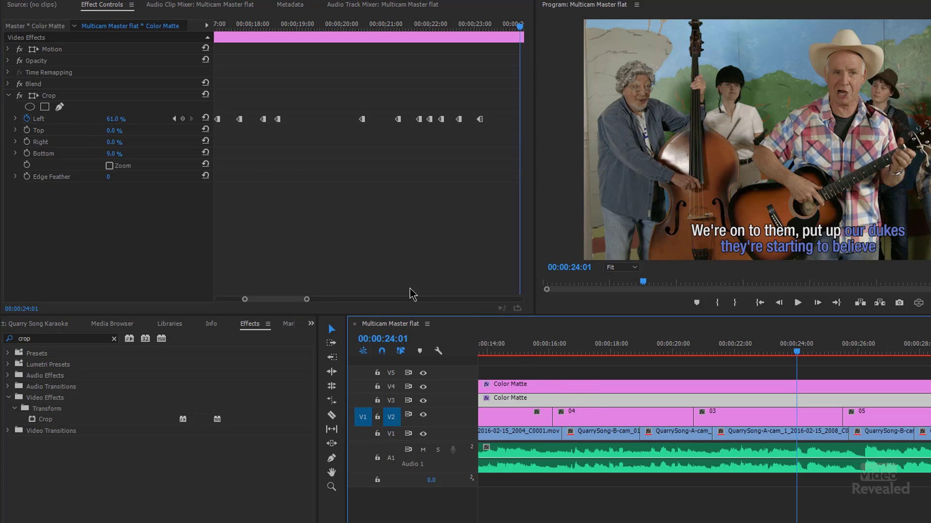
left_click(286, 307)
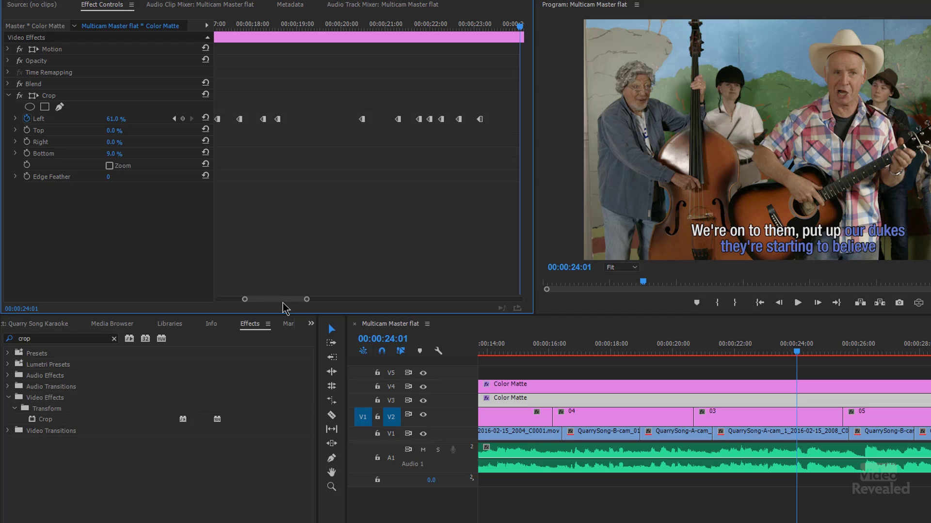
left_click_drag(245, 299, 184, 308)
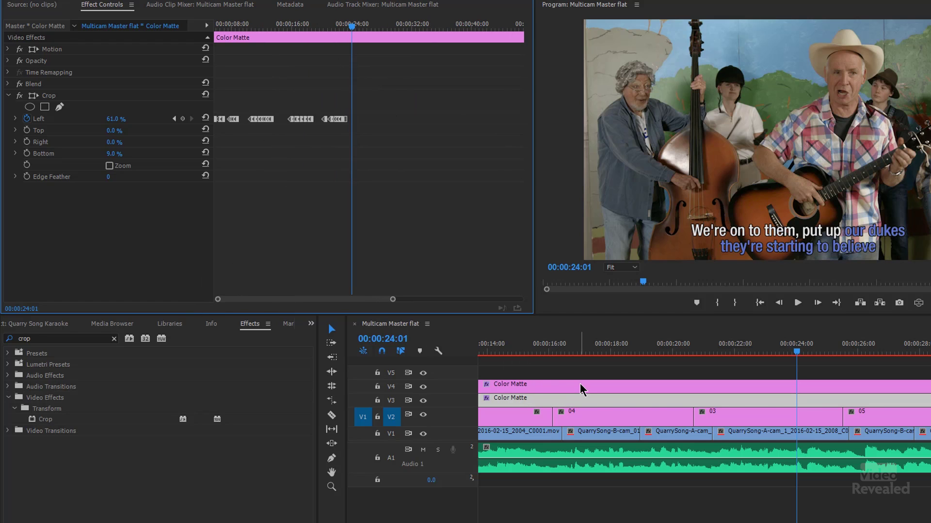
key("backslash")
Step: Scrub the highlights between 00:00:16:04 and 00:00:19:03, then compare the Crop keyframes of the V4 and V3 color mattes
left_click(293, 24)
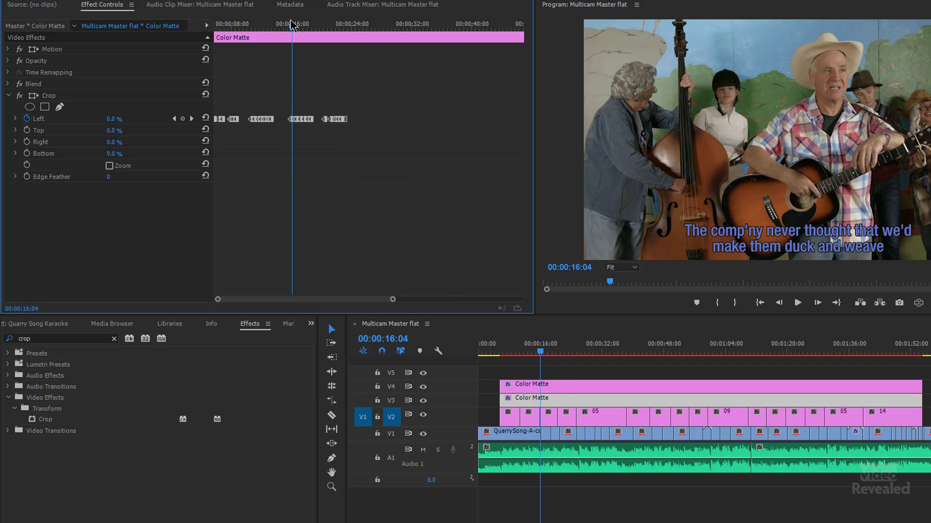
left_click(297, 29)
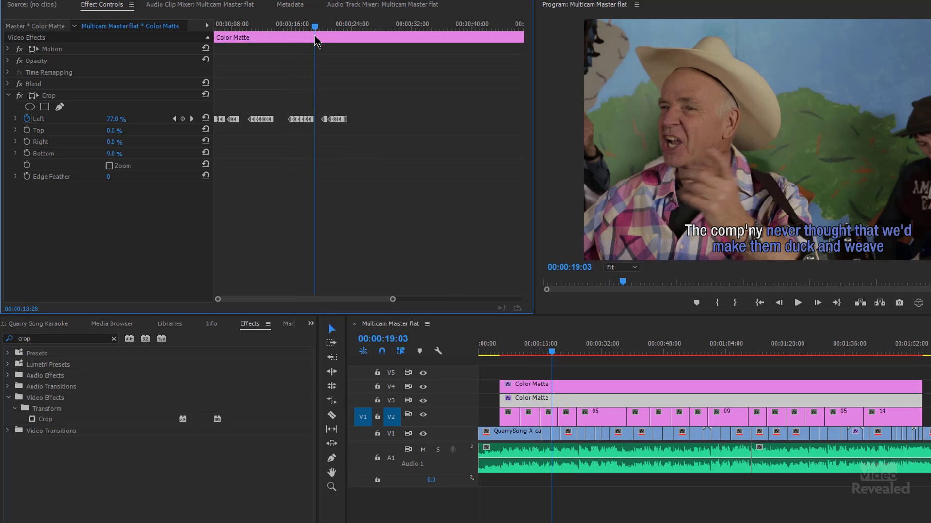
left_click_drag(297, 29, 311, 30)
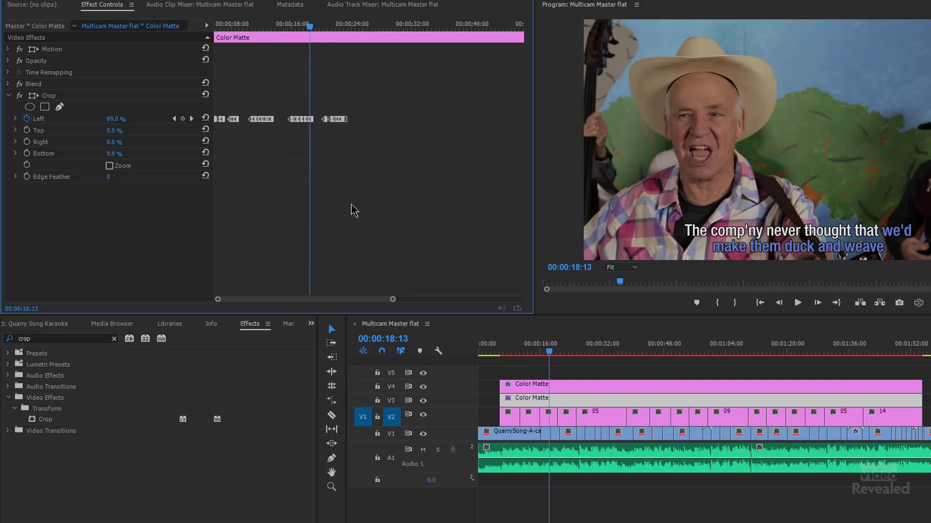
left_click(540, 387)
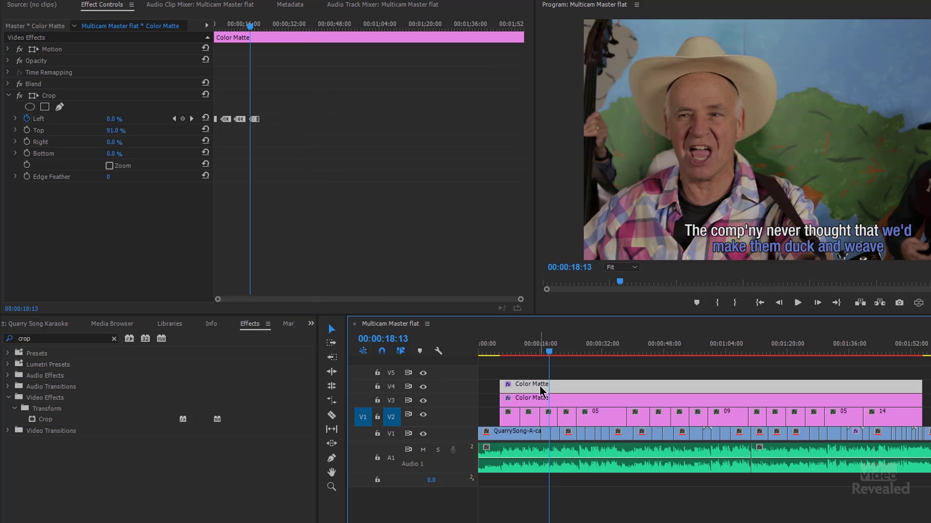
left_click(545, 403)
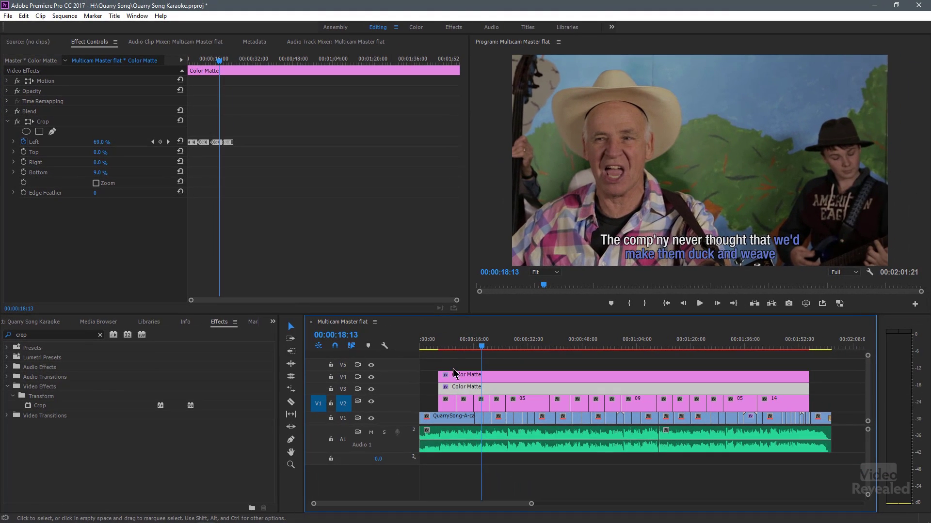